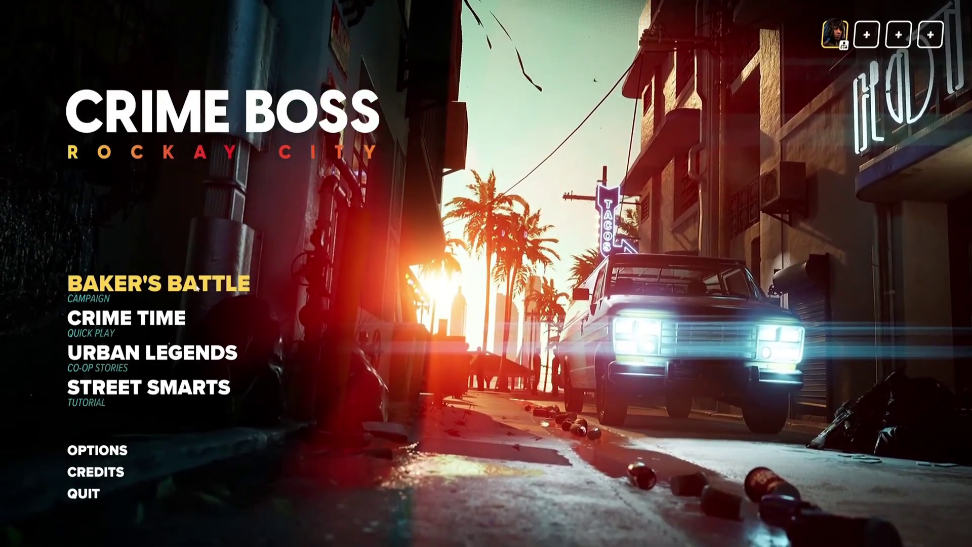
Begin a new Baker's Battle campaign without playing the tutorial.
click(196, 285)
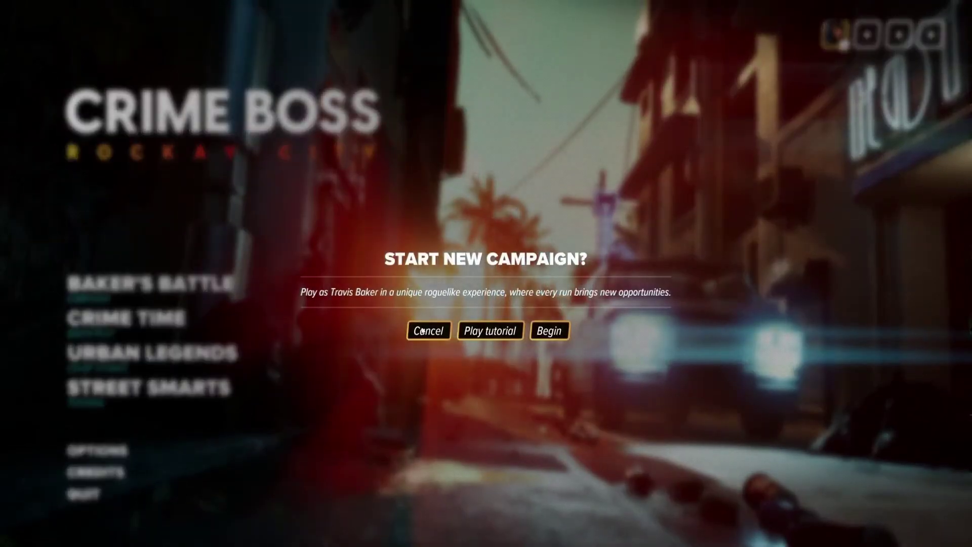
click(552, 332)
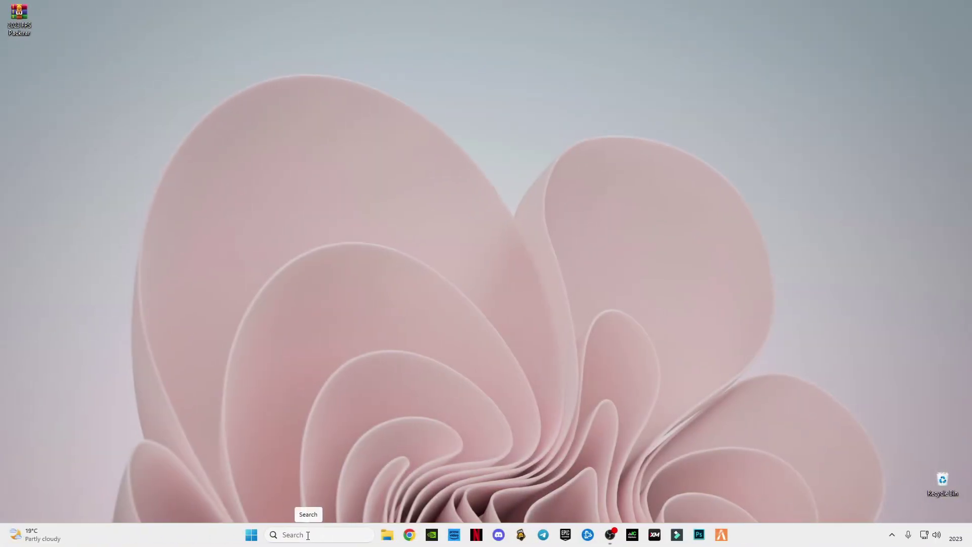
Find the Run app through Windows search and use it to open the "temp" folder.
click(308, 535)
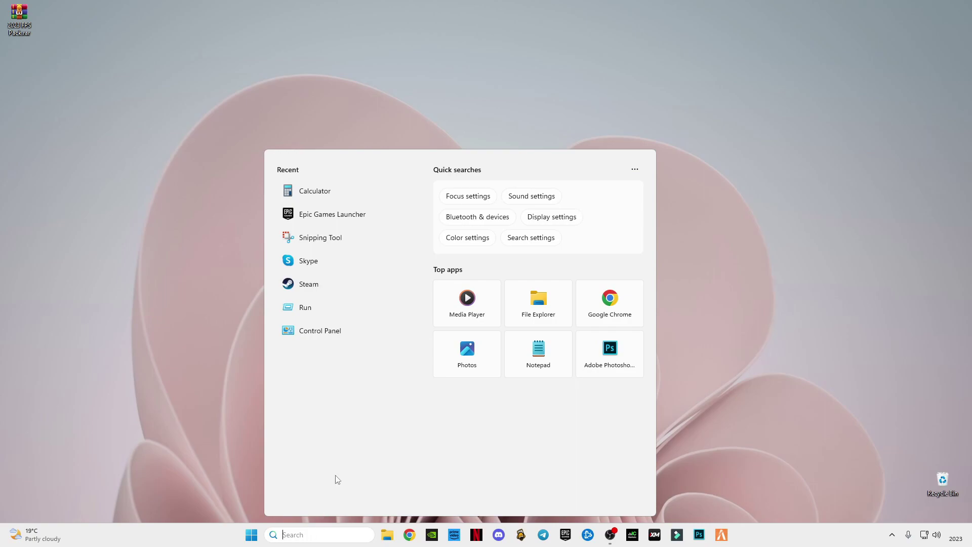
text(run)
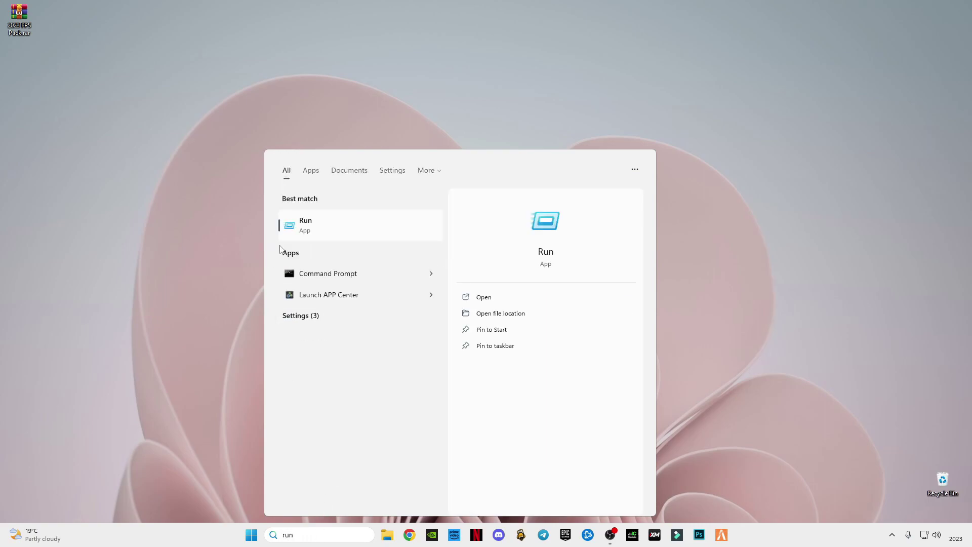
click(220, 481)
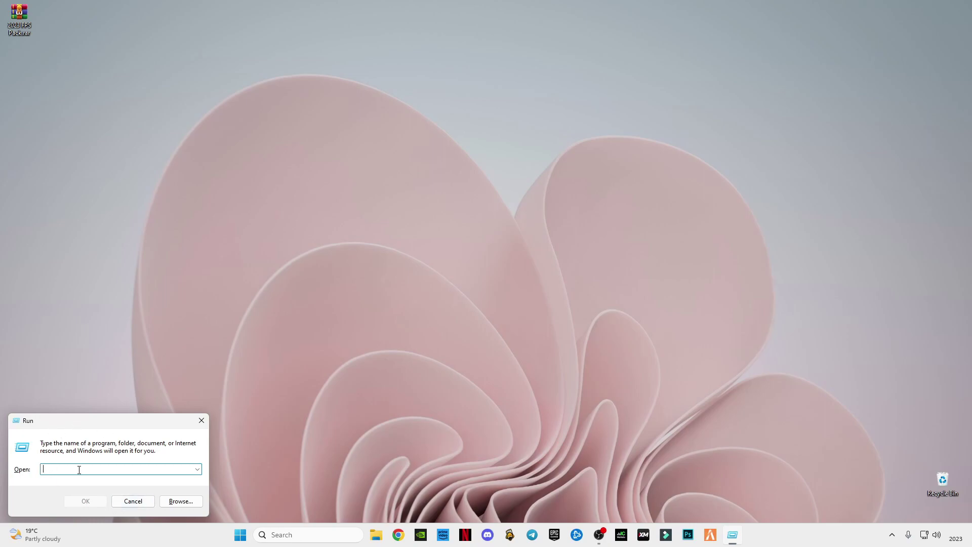
text(temp)
click(91, 500)
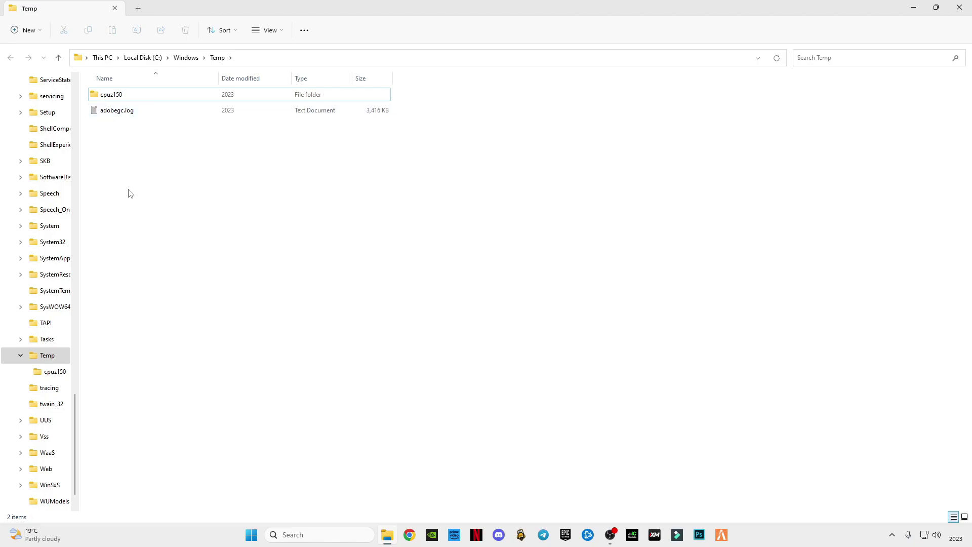
Delete all items in the Windows Temp folder, skipping every item in use, and close the folder.
key(ctrl+a)
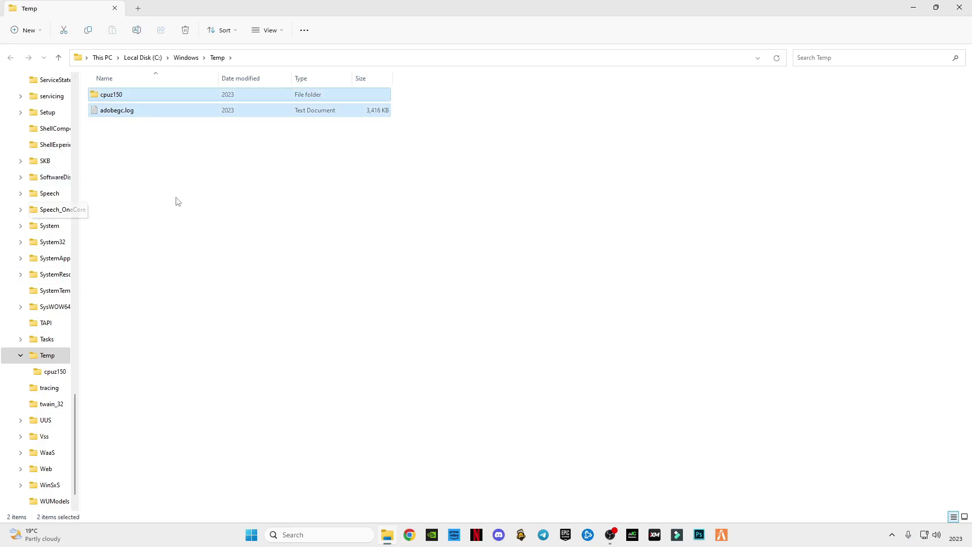
right_click(120, 101)
click(193, 110)
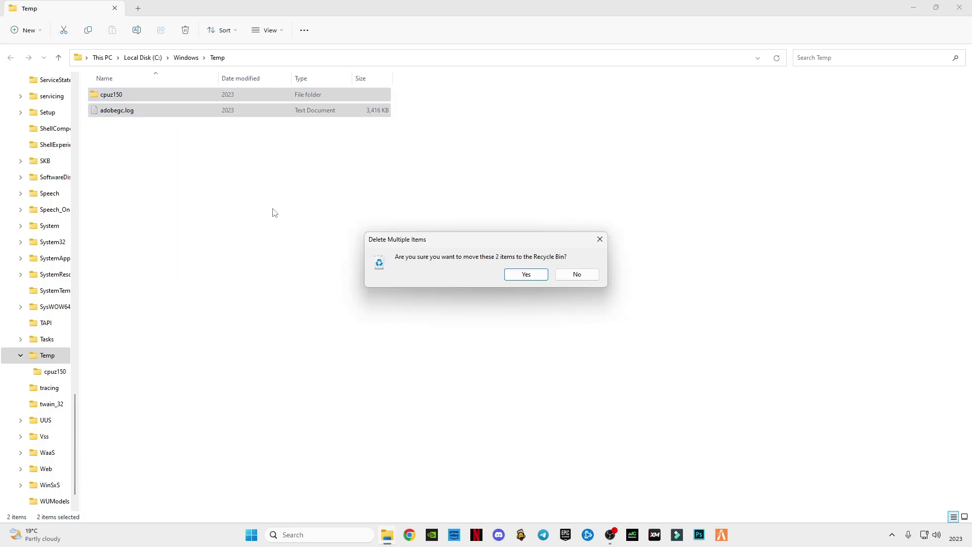
click(526, 274)
click(461, 225)
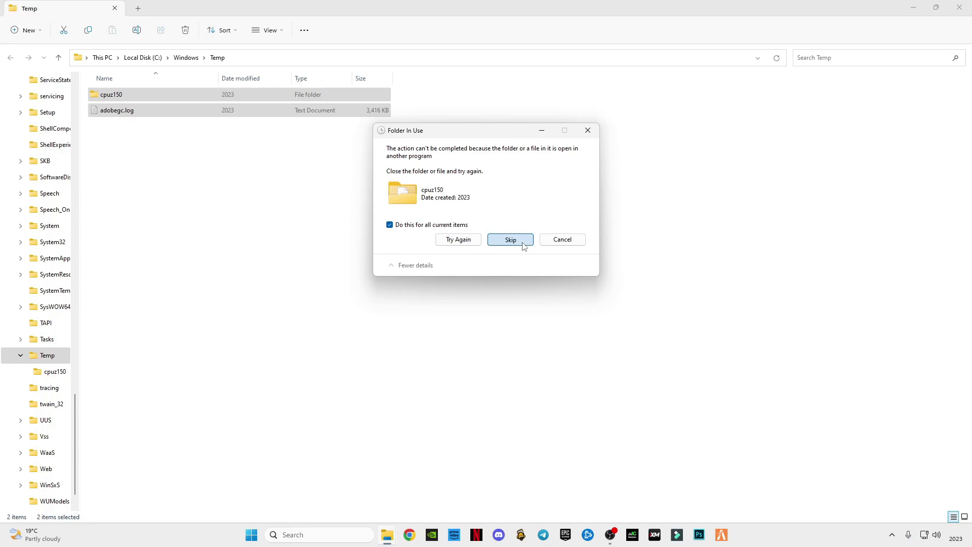
click(523, 245)
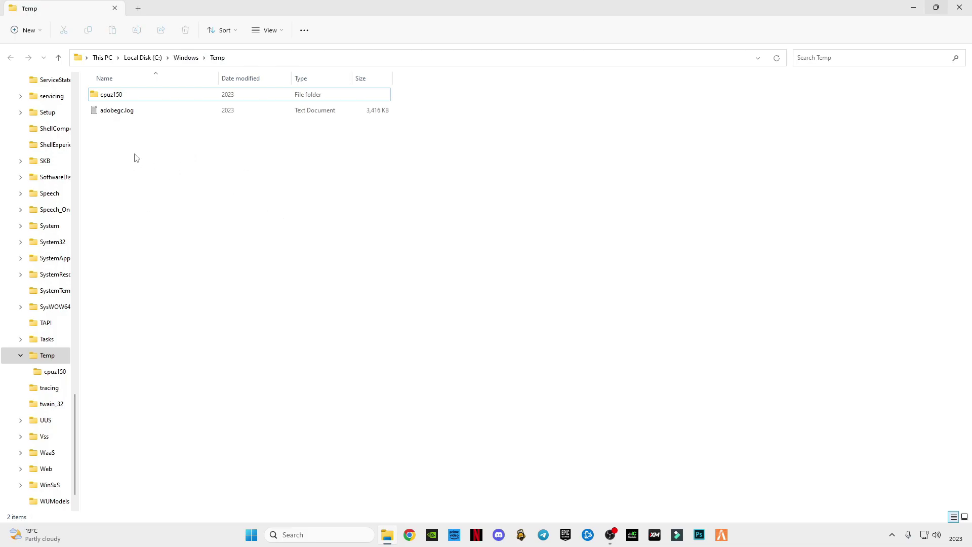
click(959, 8)
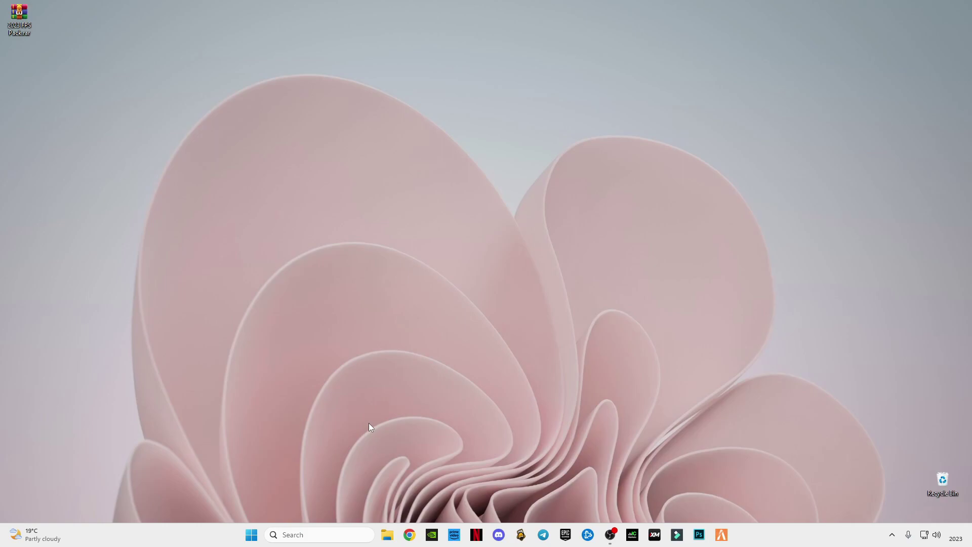
Open the user's local temporary files folder with the Run command "%temp%".
key(super+r)
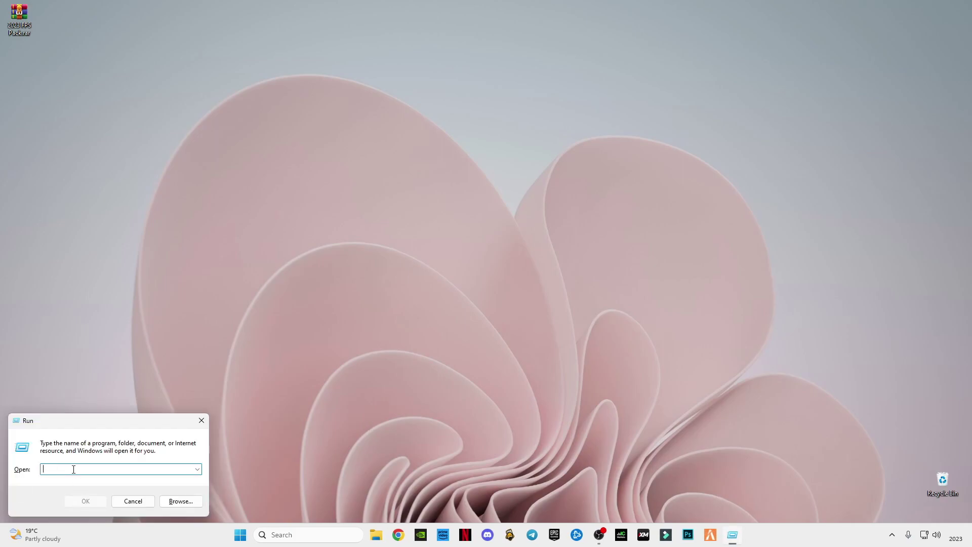
text(%temp)
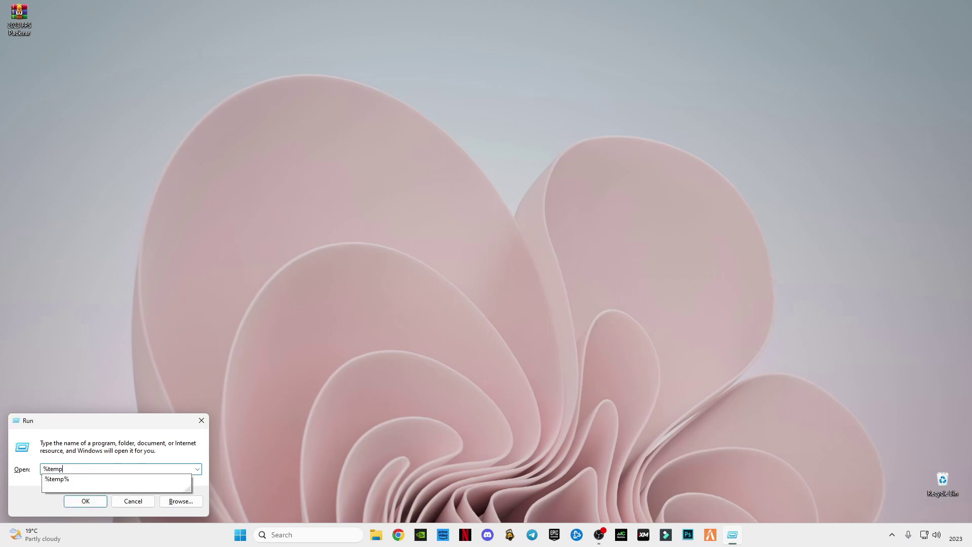
text(%)
click(86, 501)
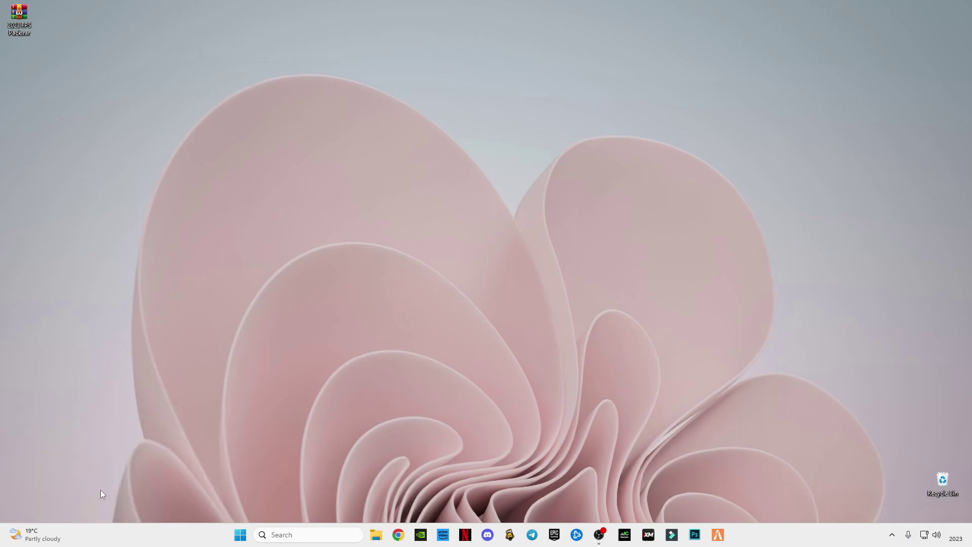
Delete all items in the local AppData Temp folder, skipping every item in use, and close the folder.
key(ctrl+a)
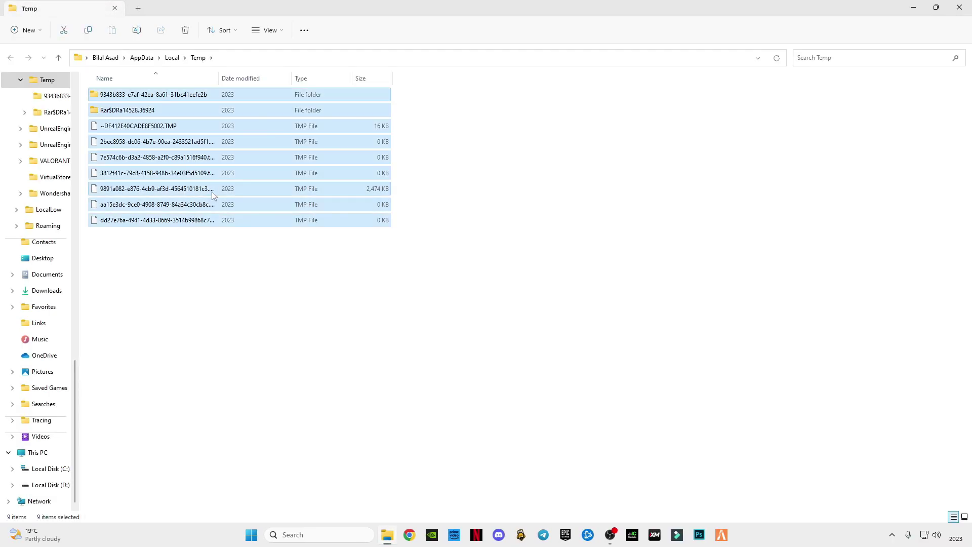
right_click(211, 192)
click(276, 207)
click(536, 276)
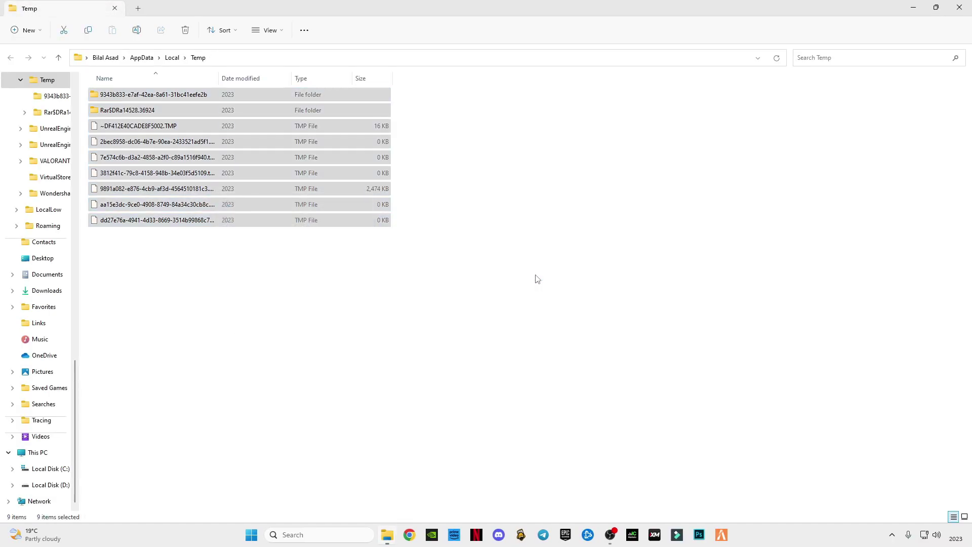
click(450, 226)
click(509, 239)
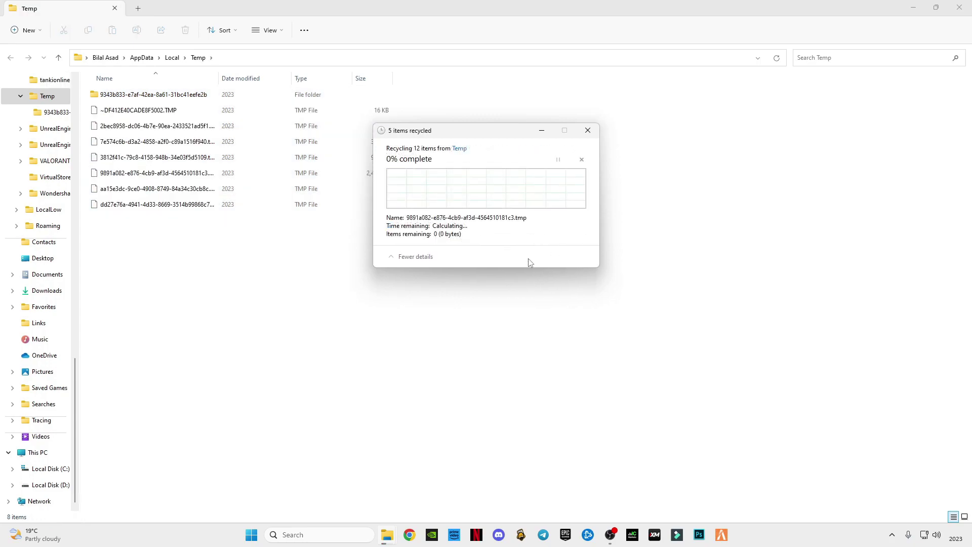
click(497, 243)
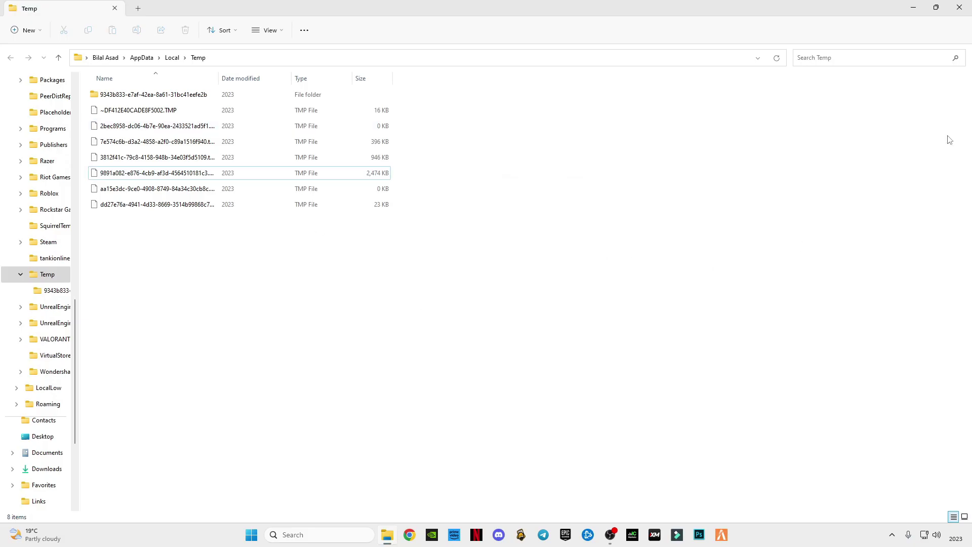
click(962, 7)
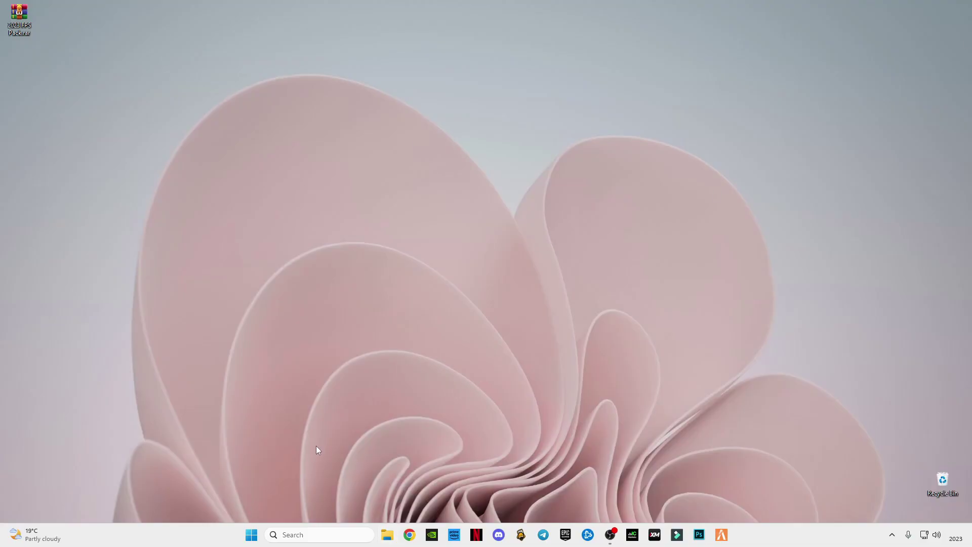
Open the Windows Prefetch folder with the Run command "prefetch".
key(super+r)
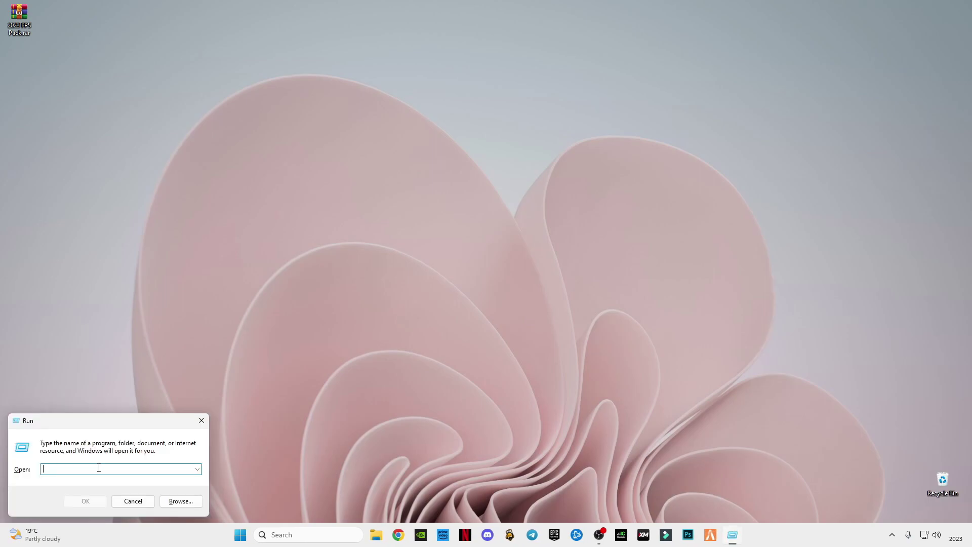
text(pref)
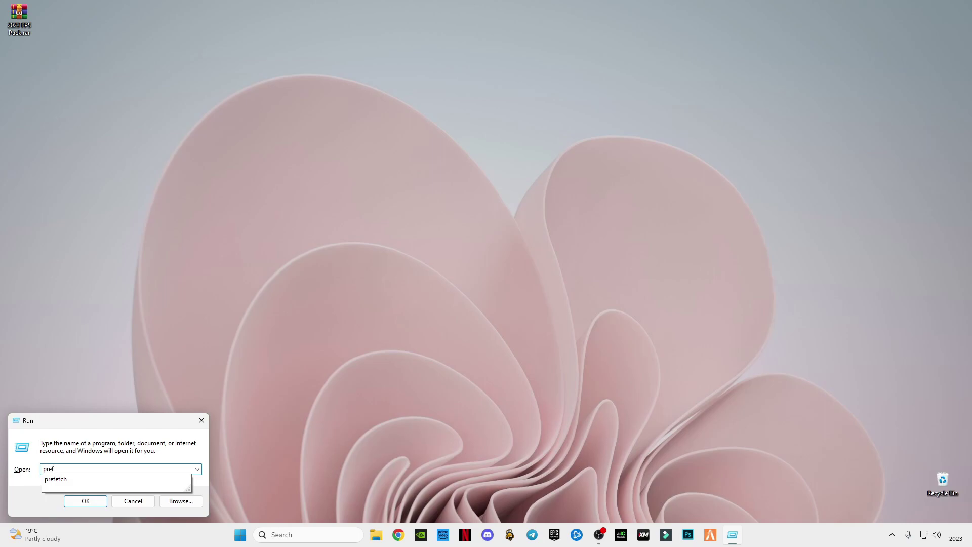
text(etch)
key(Return)
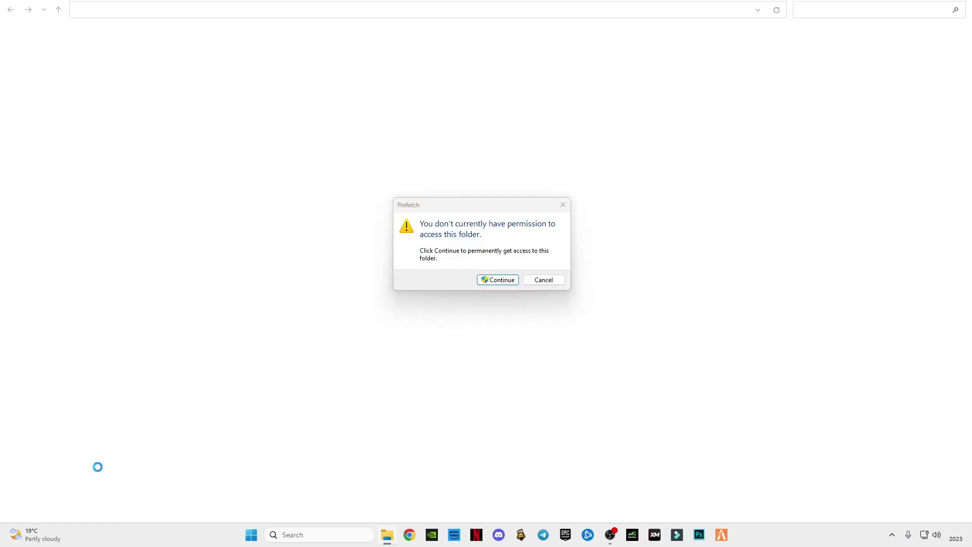
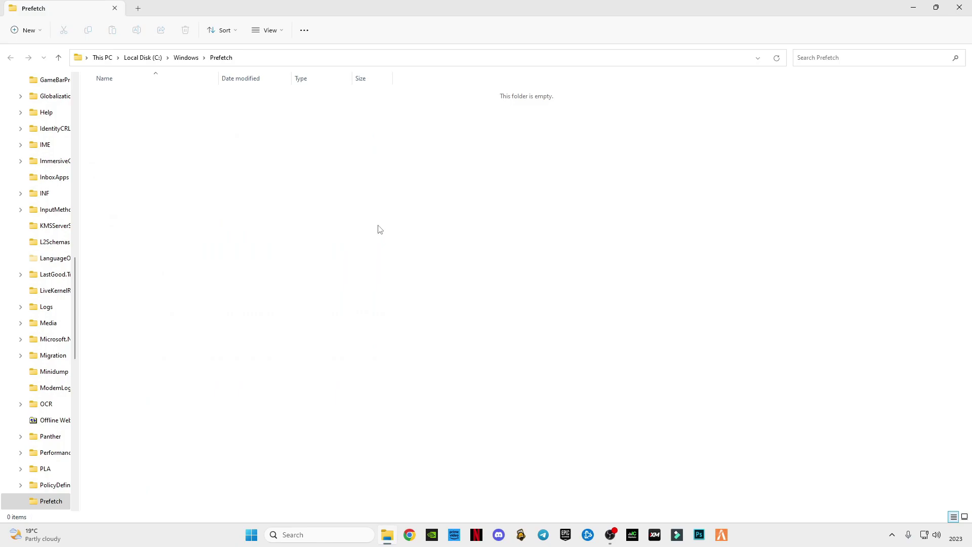
Close the Prefetch folder and empty the Recycle Bin, permanently deleting all its items.
click(968, 6)
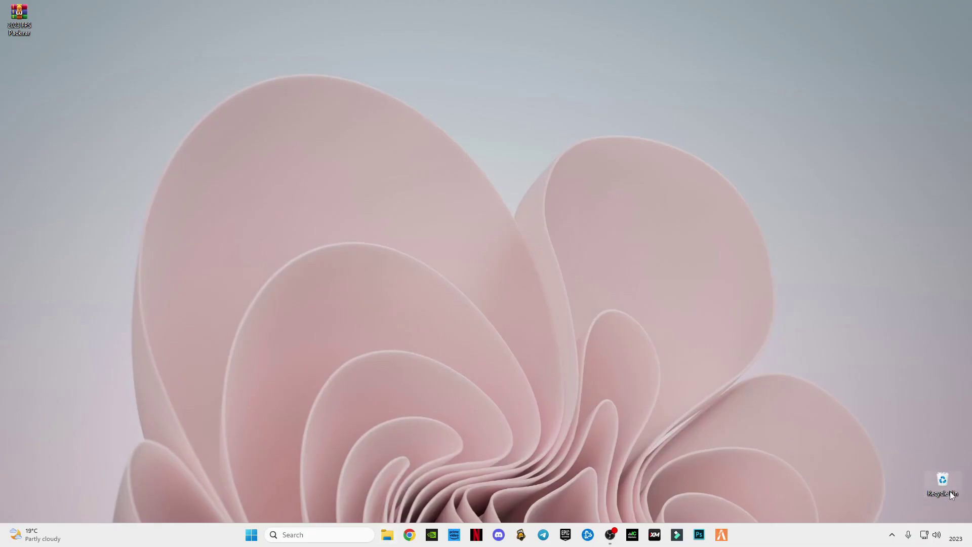
right_click(942, 487)
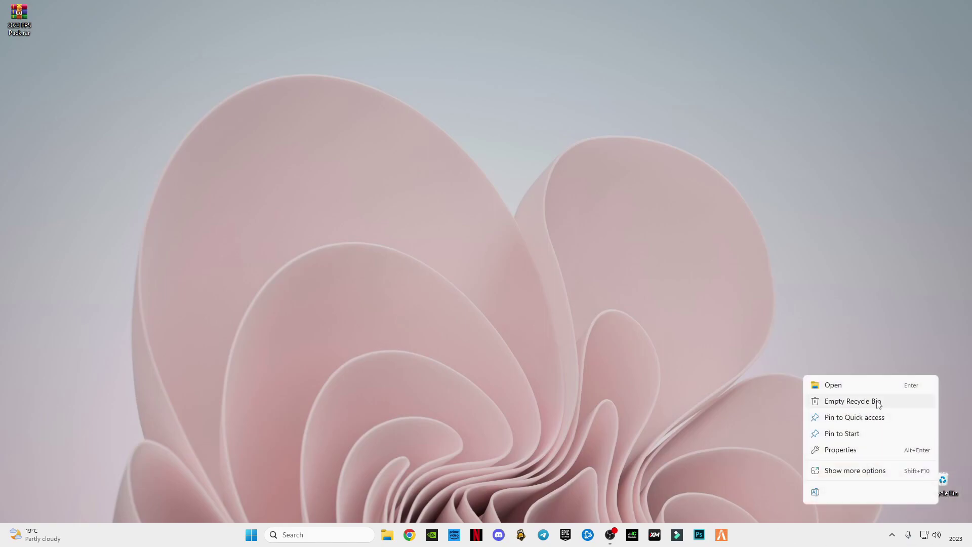
click(824, 406)
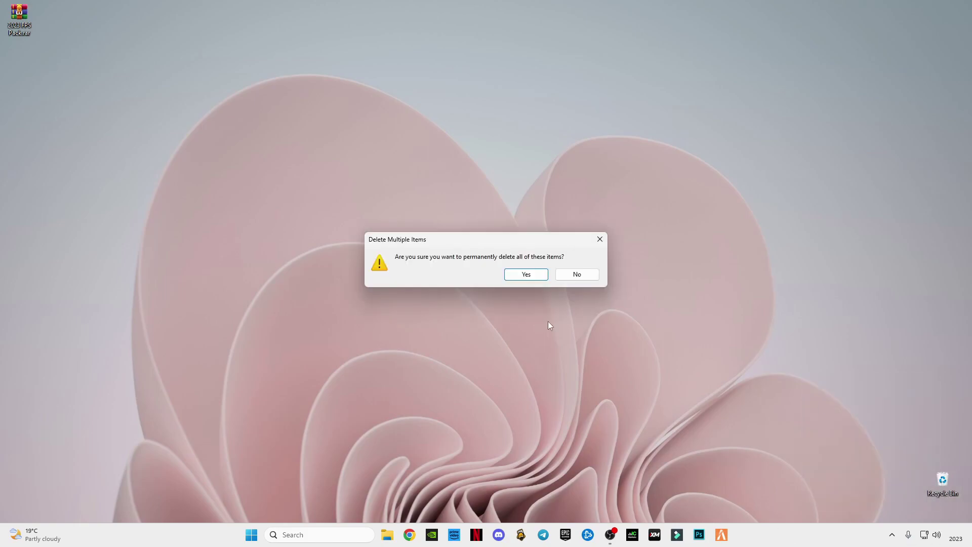
click(532, 279)
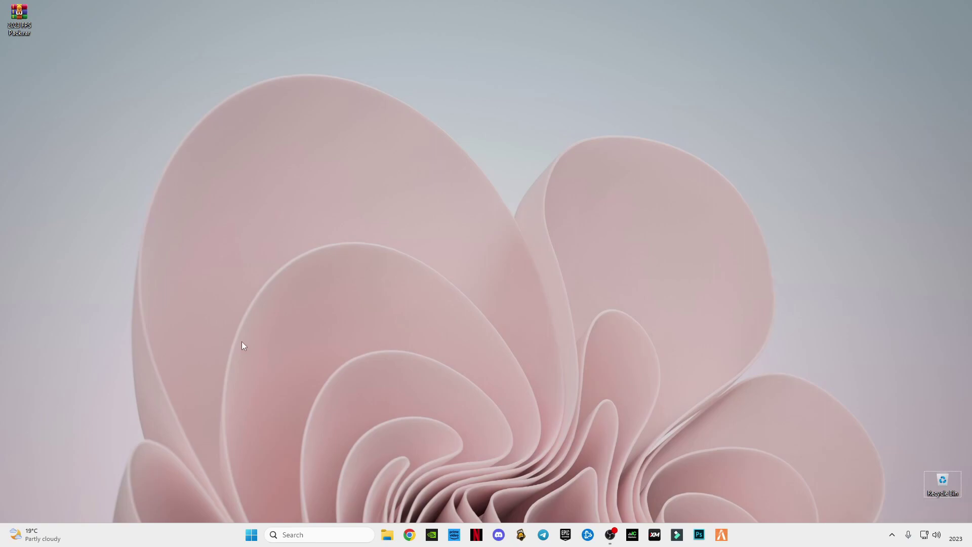
Extract the 2023 FPS Pack.rar archive onto the desktop and open the extracted 2023 FPS Pack folder.
drag(20, 31, 114, 48)
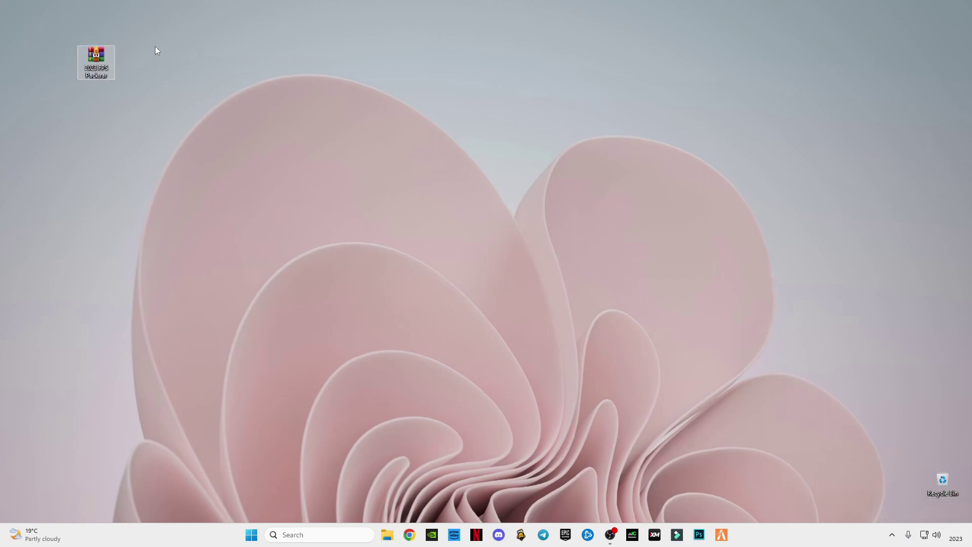
right_click(101, 58)
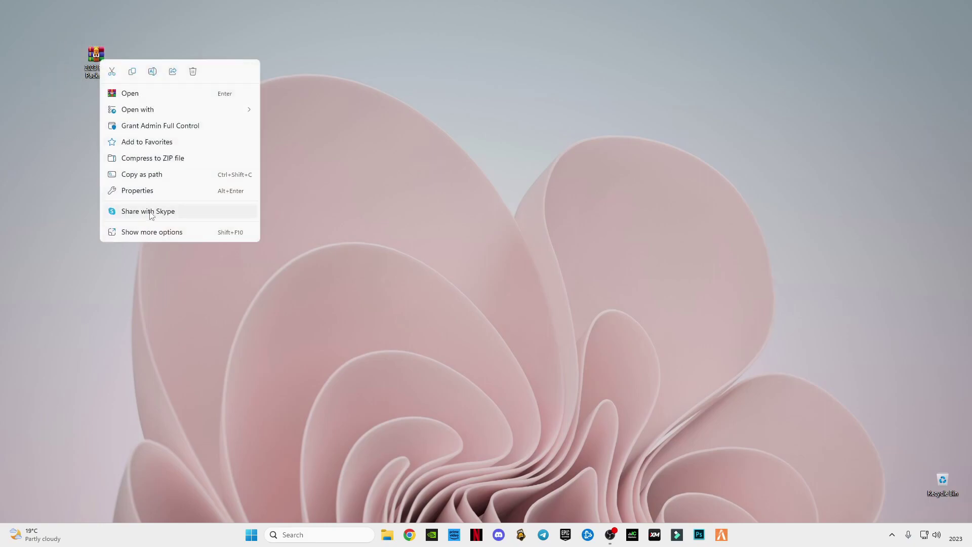
click(156, 235)
click(197, 306)
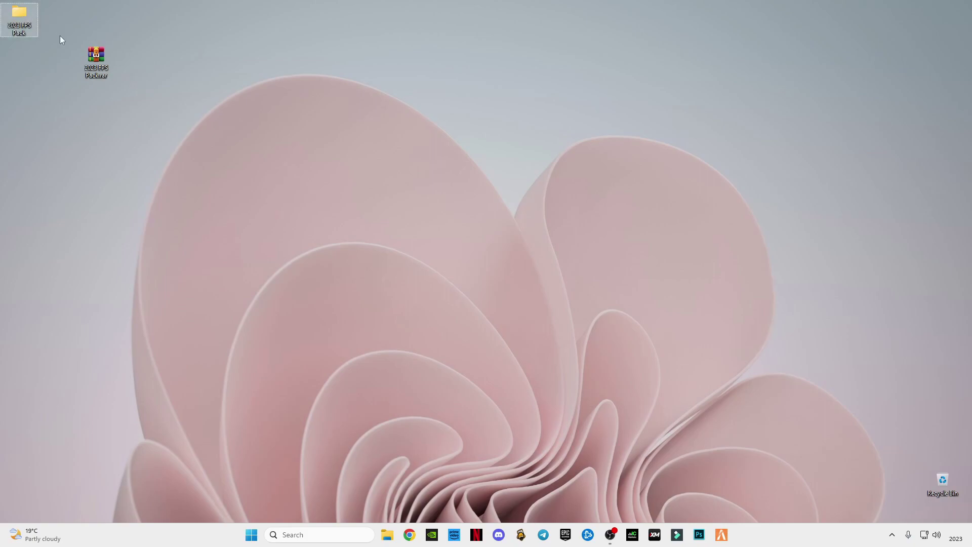
double_click(25, 28)
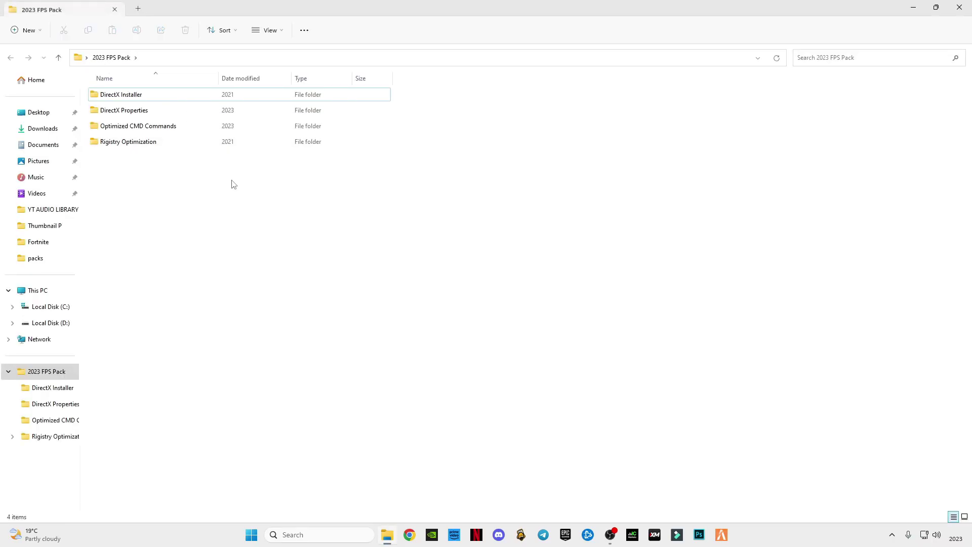
drag(231, 247, 189, 215)
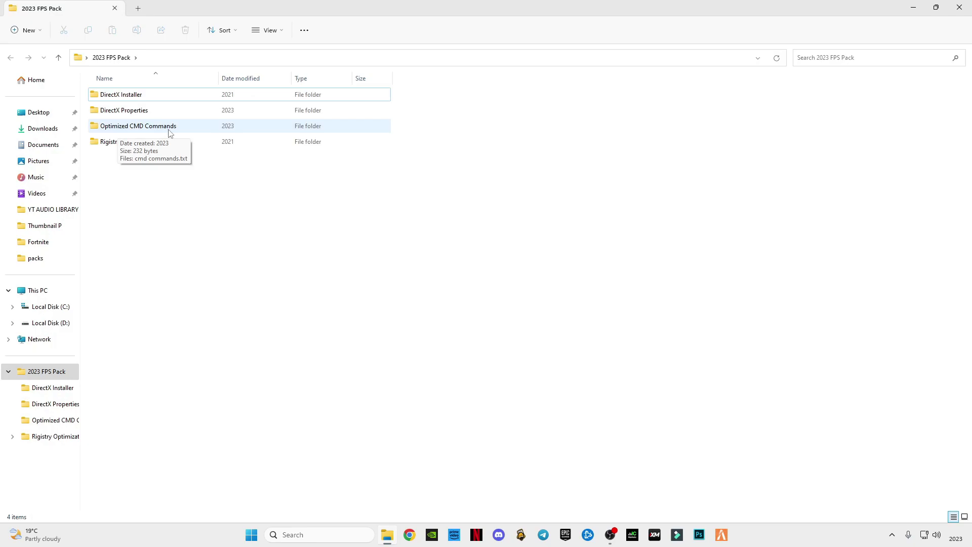
Run dxwebsetup.exe from the DirectX Installer folder, accepting the agreement, leaving out the Bing Bar and finishing the setup.
double_click(118, 101)
double_click(114, 100)
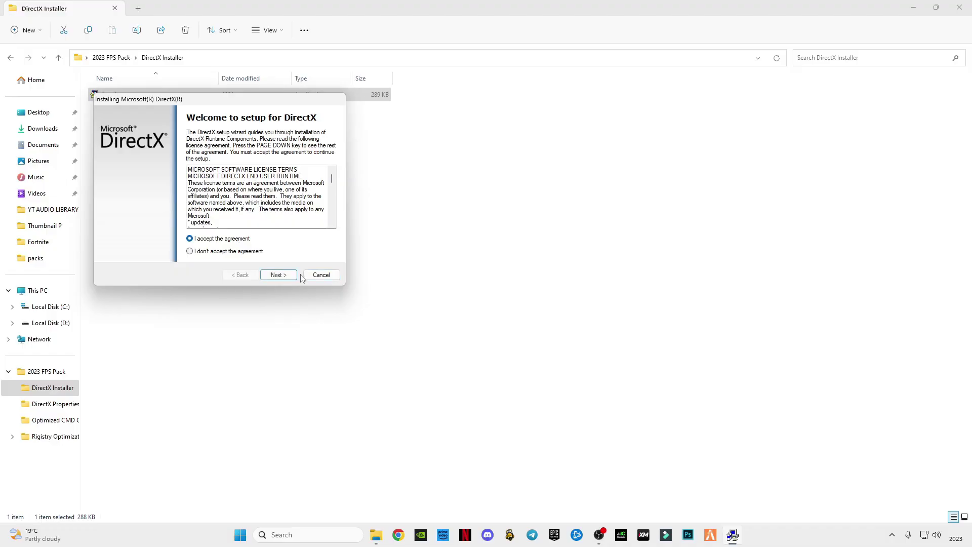
click(280, 275)
click(184, 204)
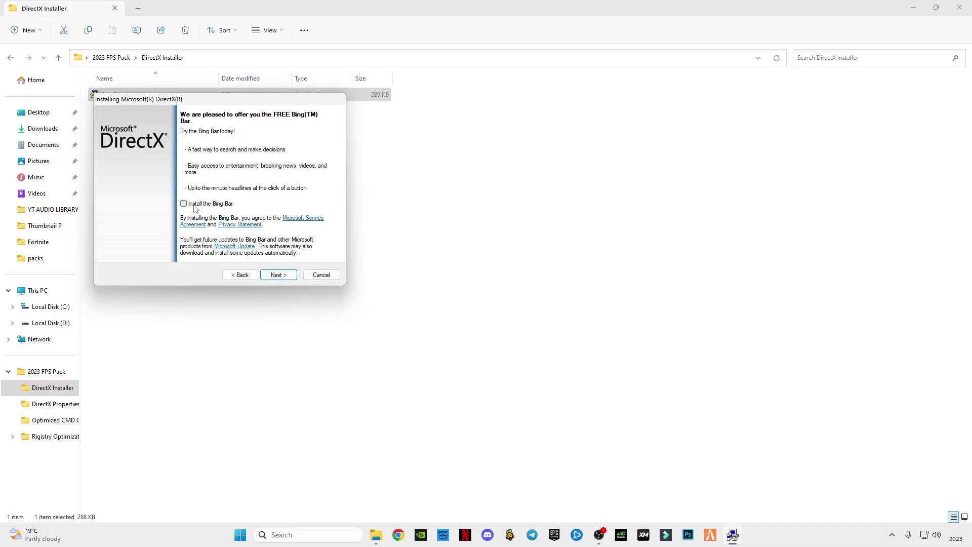
click(271, 275)
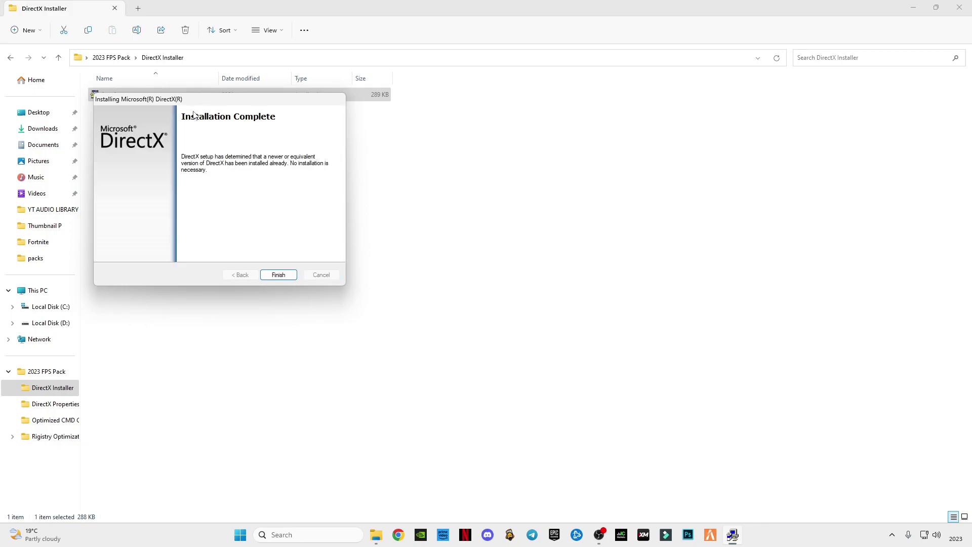
click(278, 274)
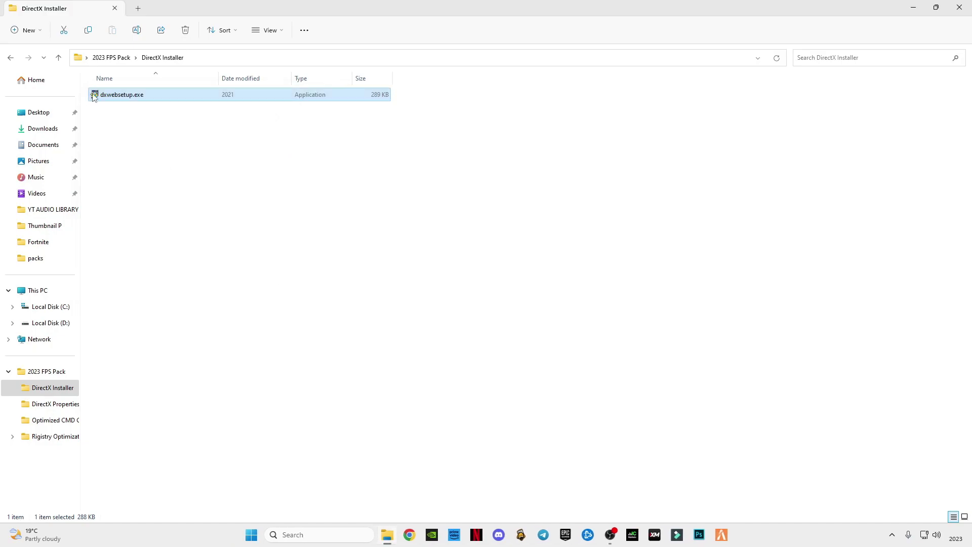
Open dxcpl.exe from the DirectX Properties folder and clear its Direct3D 10.x/11.x executable list.
click(9, 57)
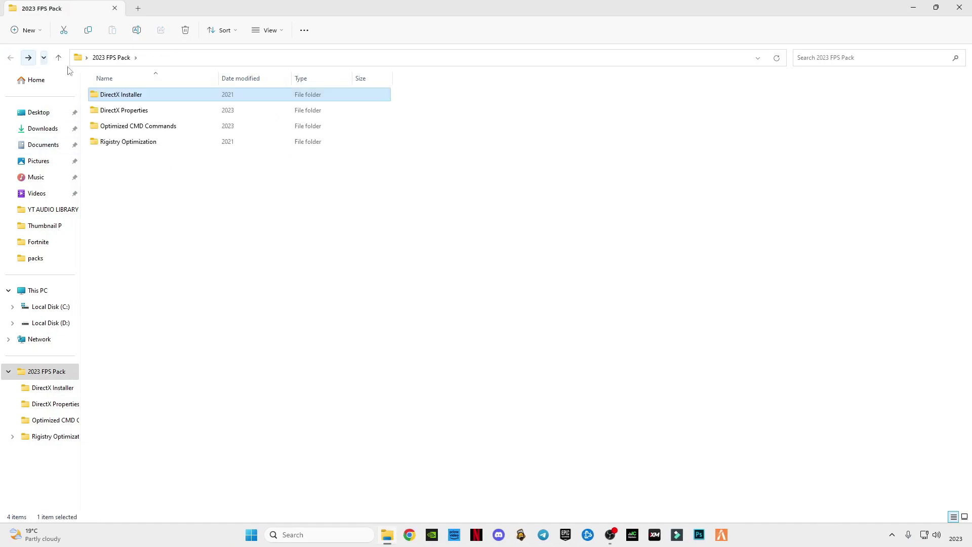
double_click(107, 112)
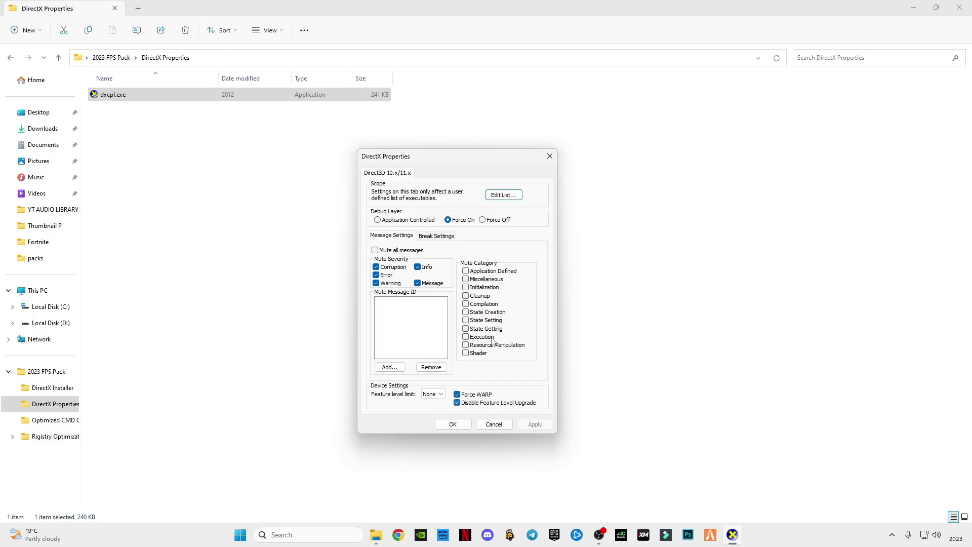
click(507, 198)
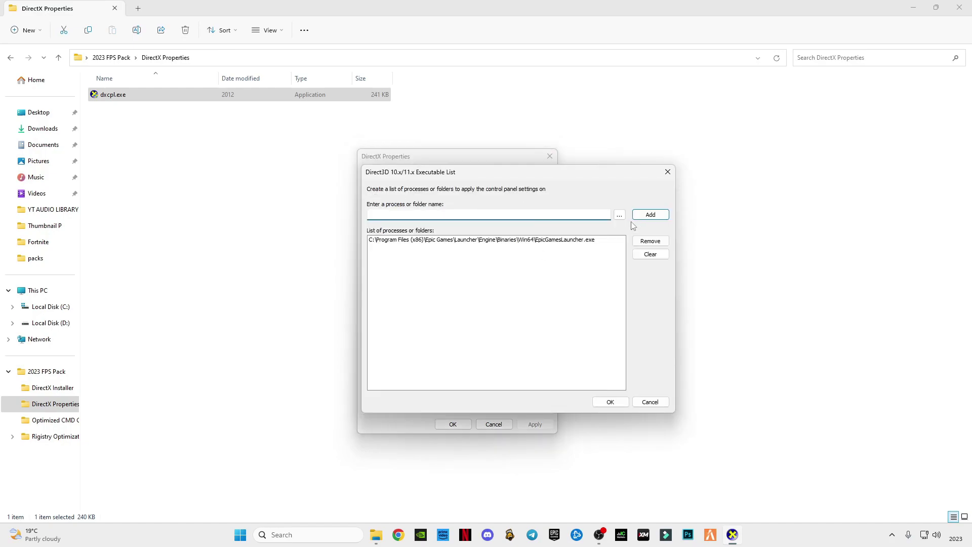
click(650, 241)
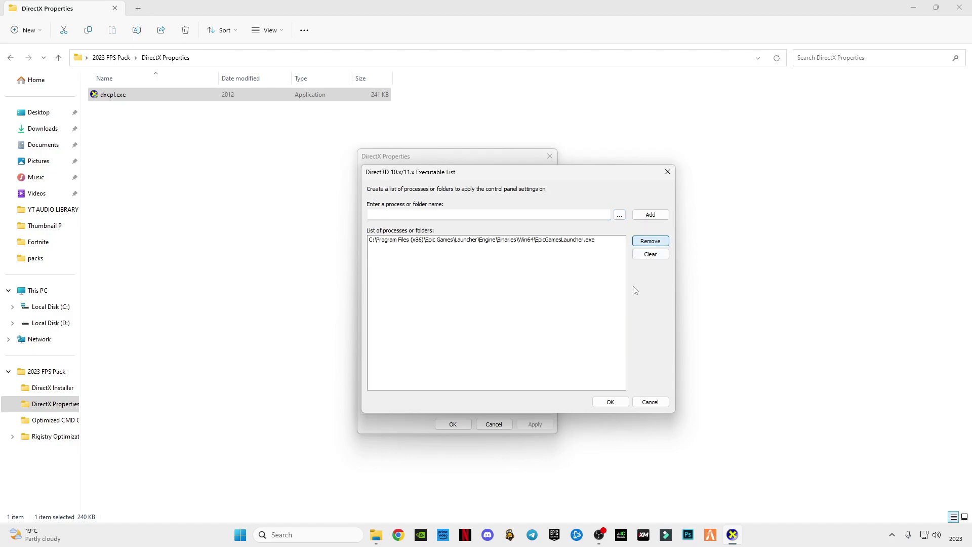
click(650, 254)
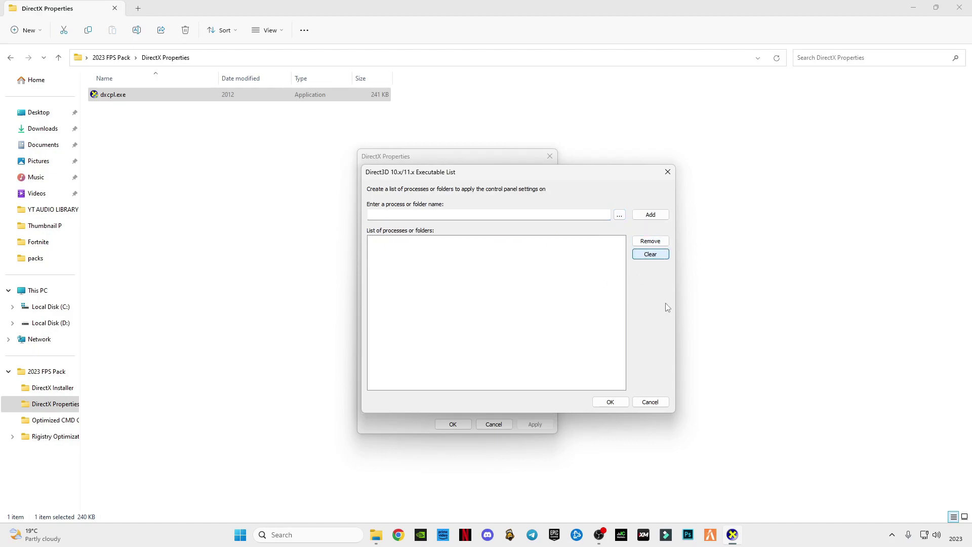
Browse for an executable in Program Files (x86)\Epic Games\Launcher\Engine\Binaries\Win64 on Local Disk (C:).
click(619, 215)
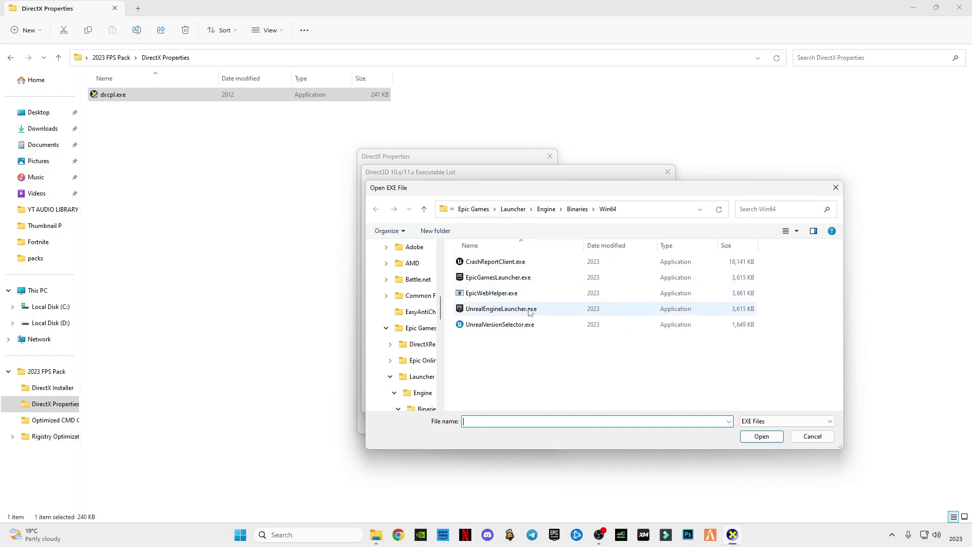
click(475, 209)
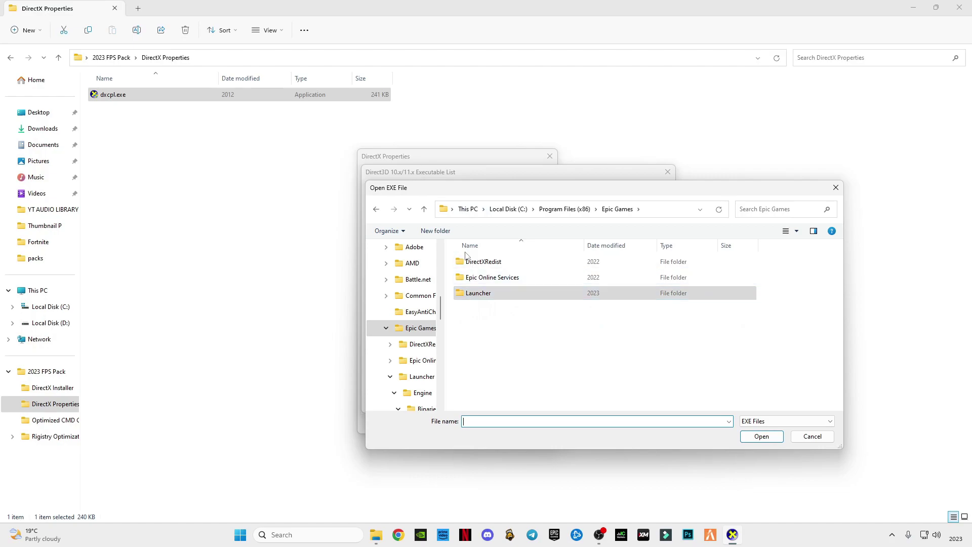
click(564, 209)
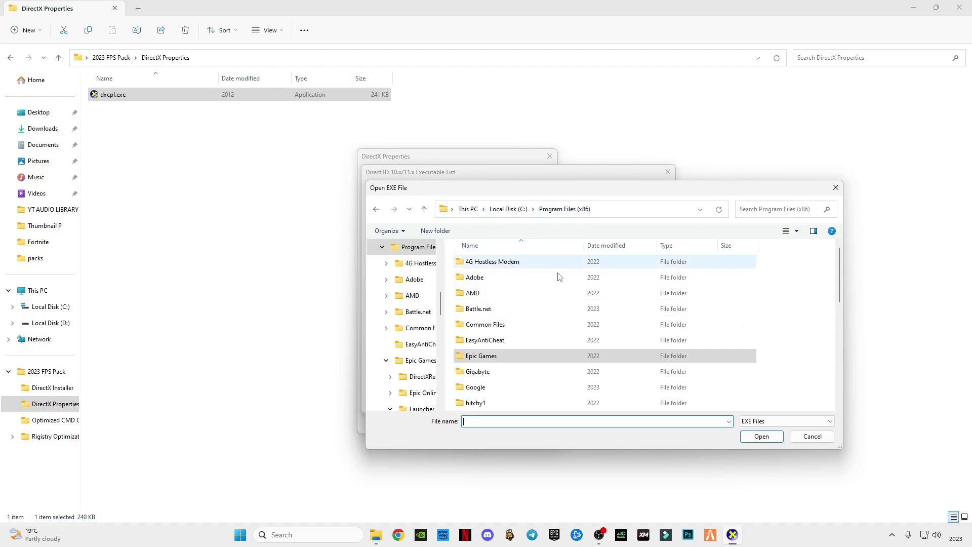
double_click(487, 356)
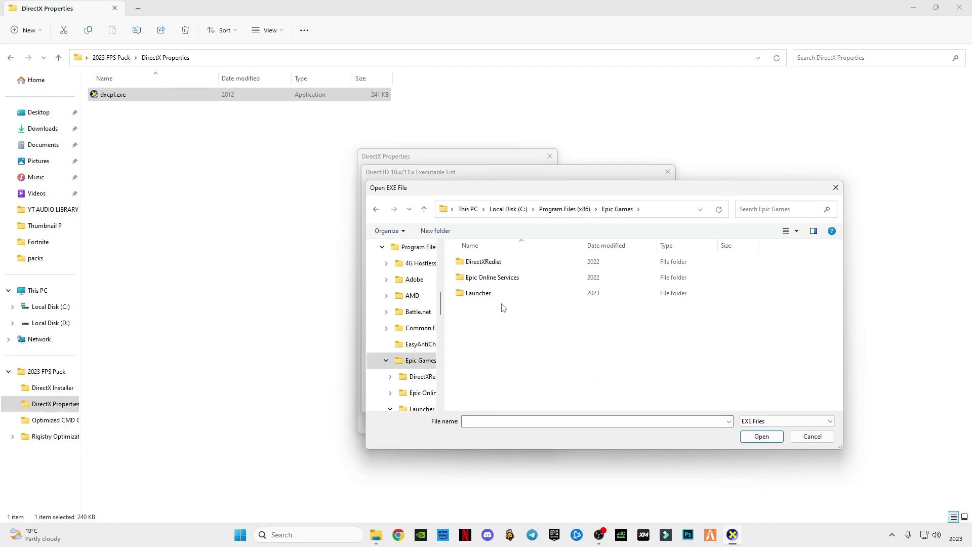
double_click(477, 295)
double_click(486, 267)
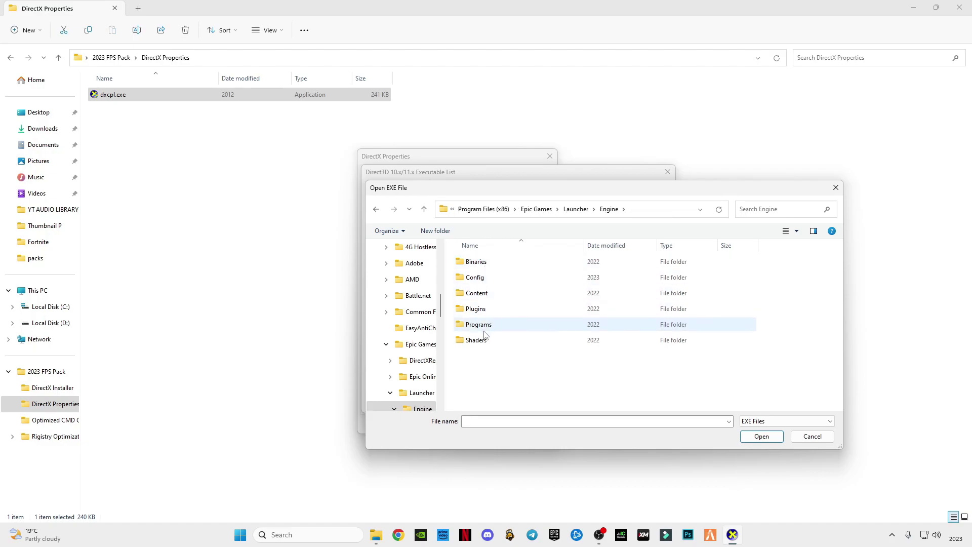
double_click(499, 262)
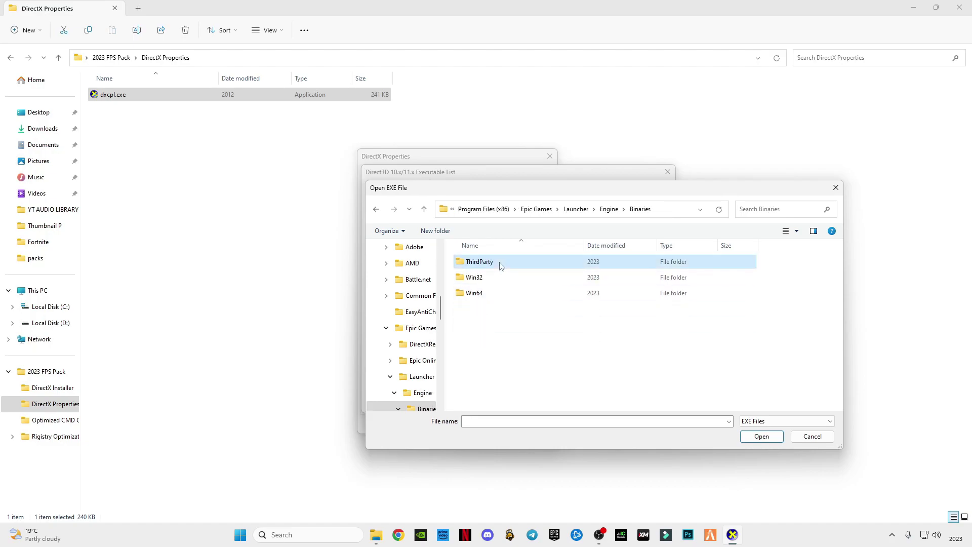
double_click(489, 294)
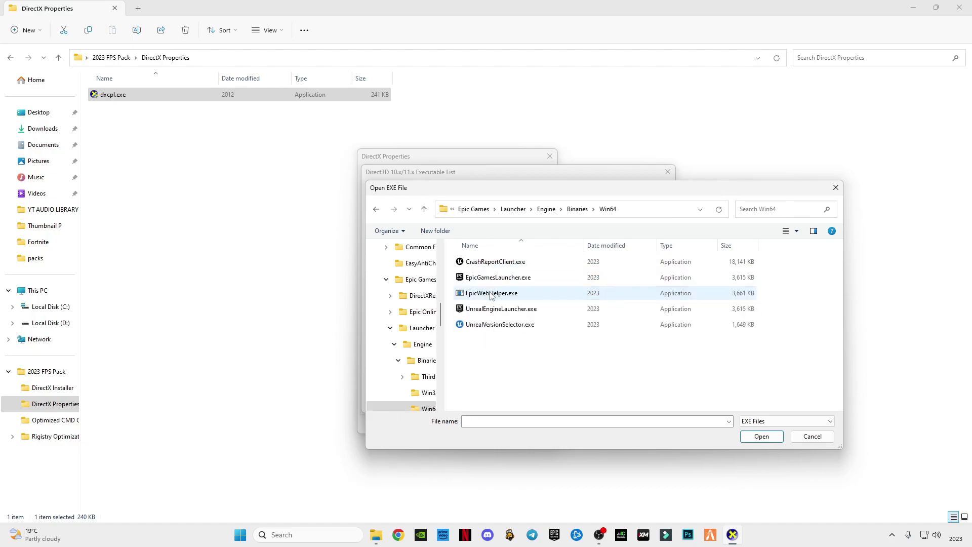
Add EpicGamesLauncher.exe to the executable list, apply the DirectX settings and close DirectX Properties.
click(518, 280)
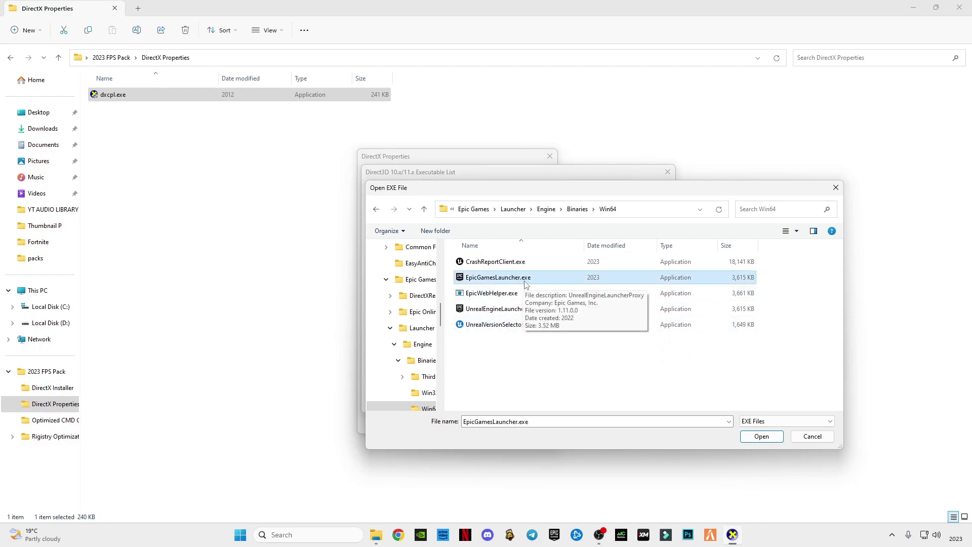
click(761, 438)
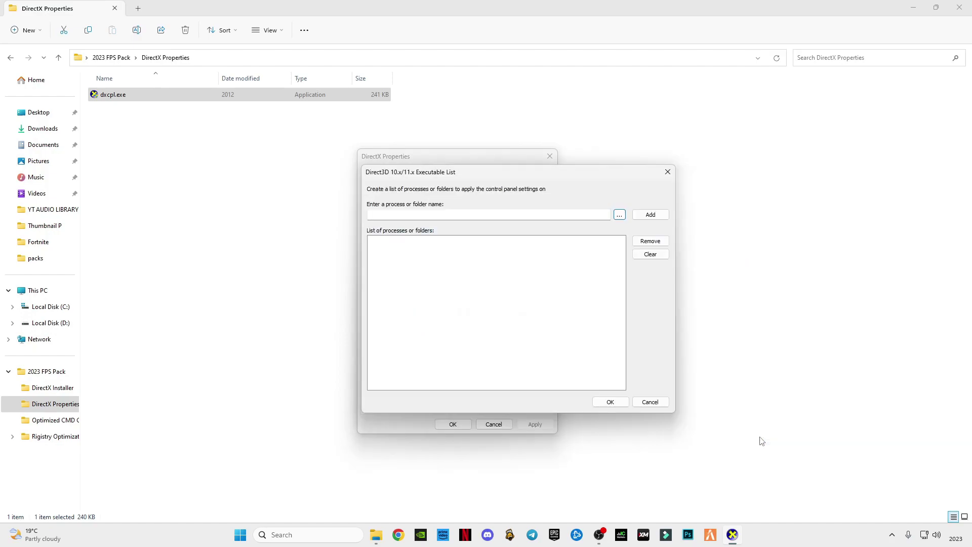
click(650, 214)
click(610, 401)
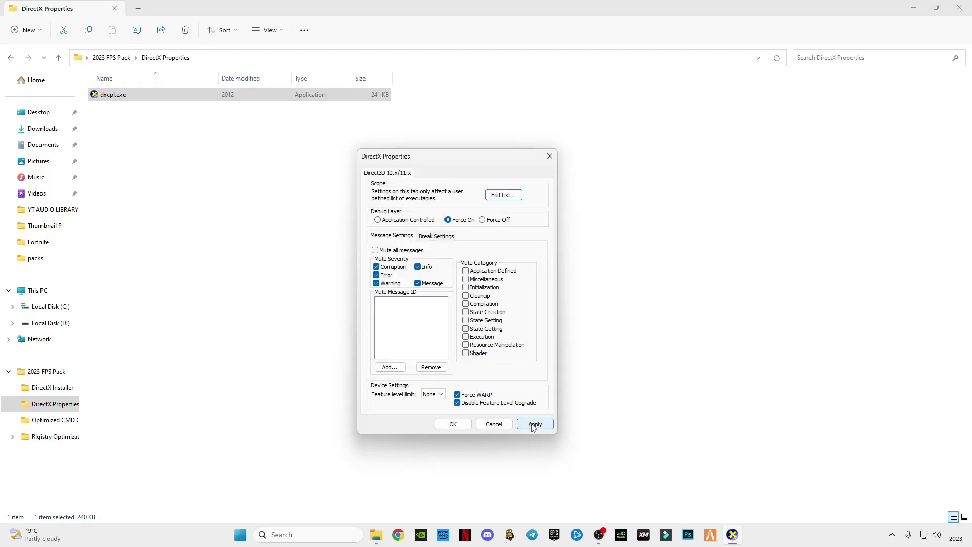
click(534, 424)
click(455, 424)
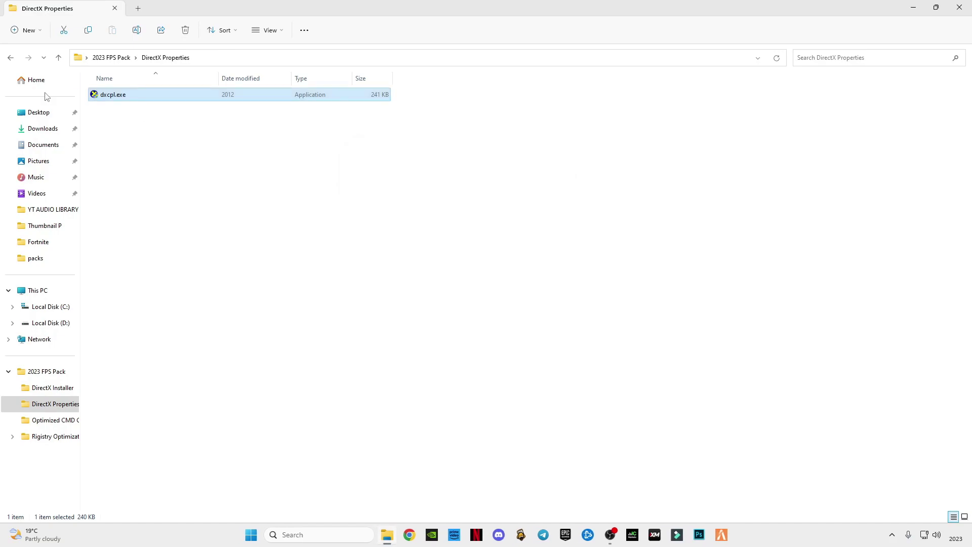
Open cmd commands.txt from the Optimized CMD Commands folder of the 2023 FPS Pack.
click(9, 58)
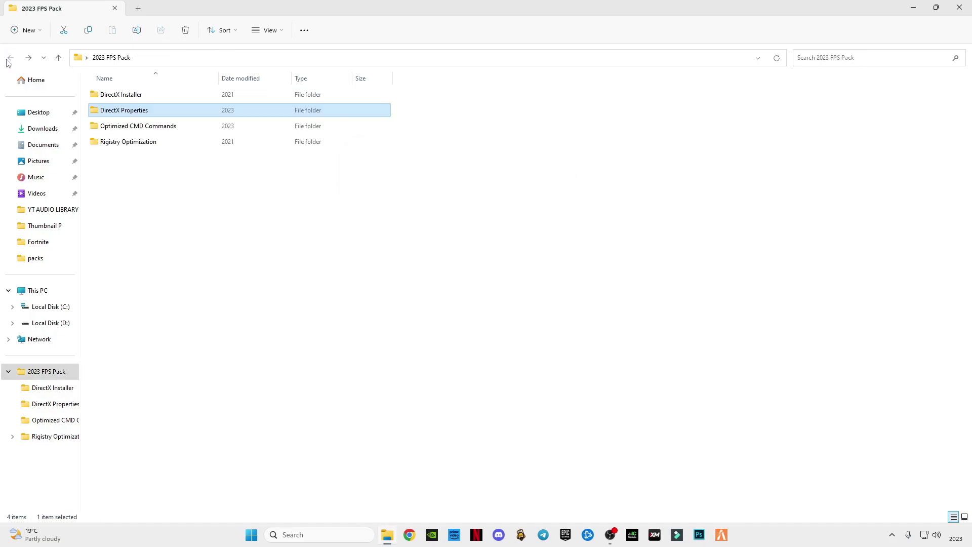
double_click(123, 130)
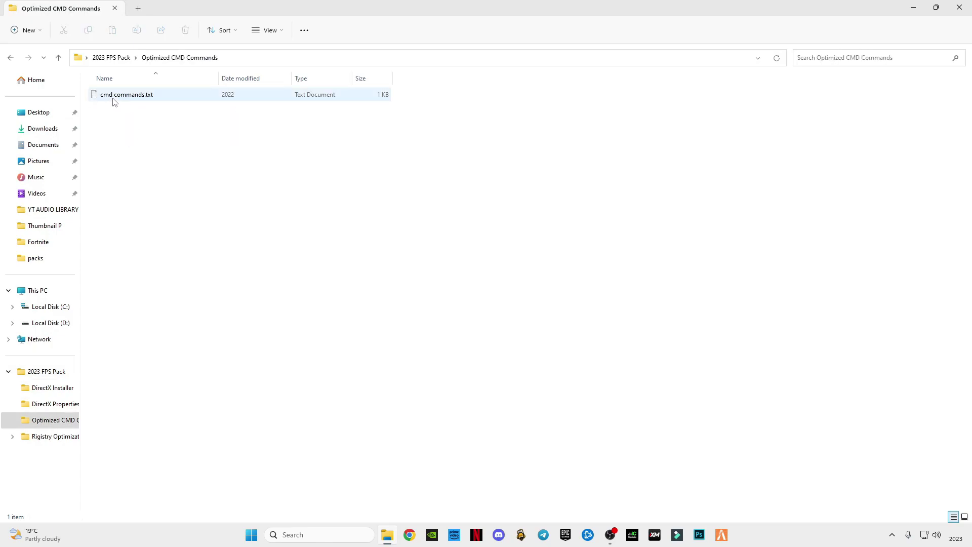
double_click(114, 101)
Search Windows for cmd, run Command Prompt as administrator and move its window clear of the commands text.
click(334, 533)
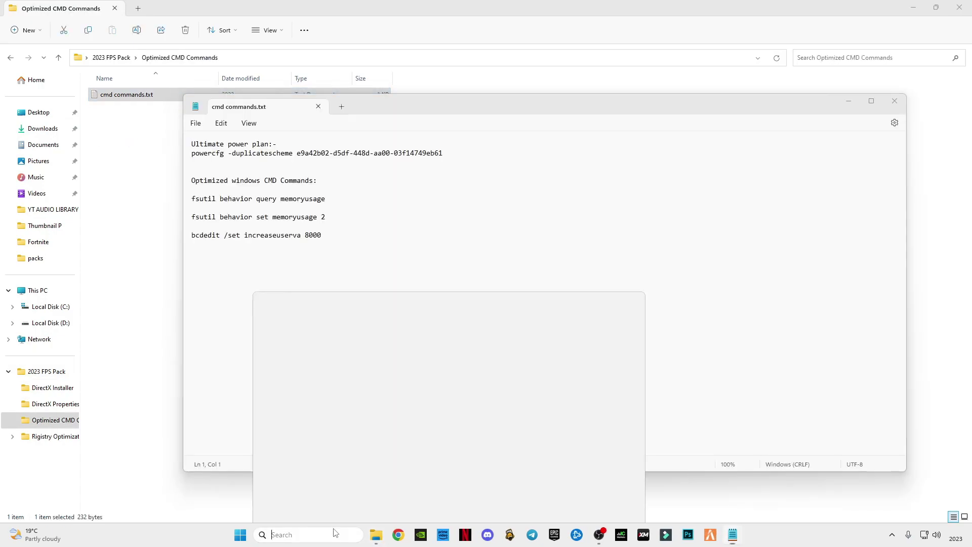
mouse_move(363, 510)
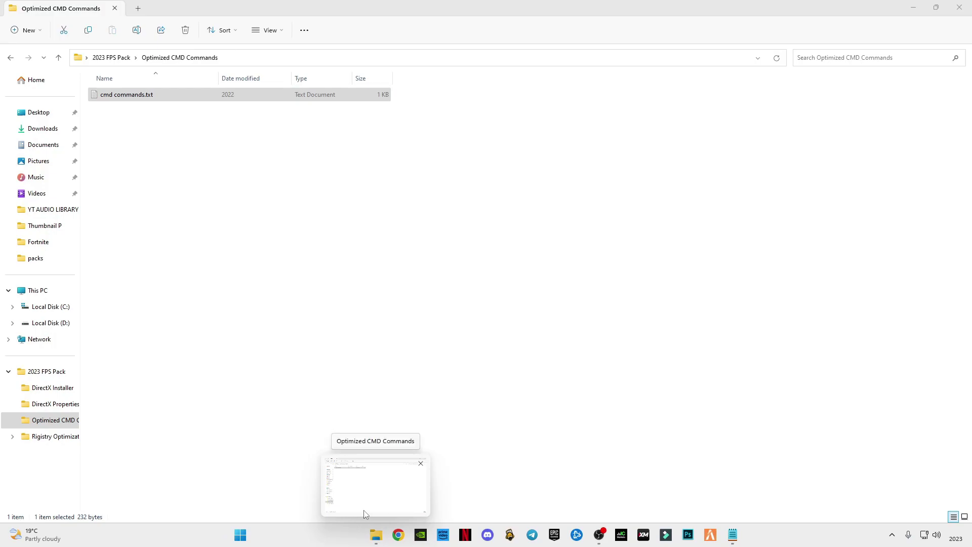
text(cm)
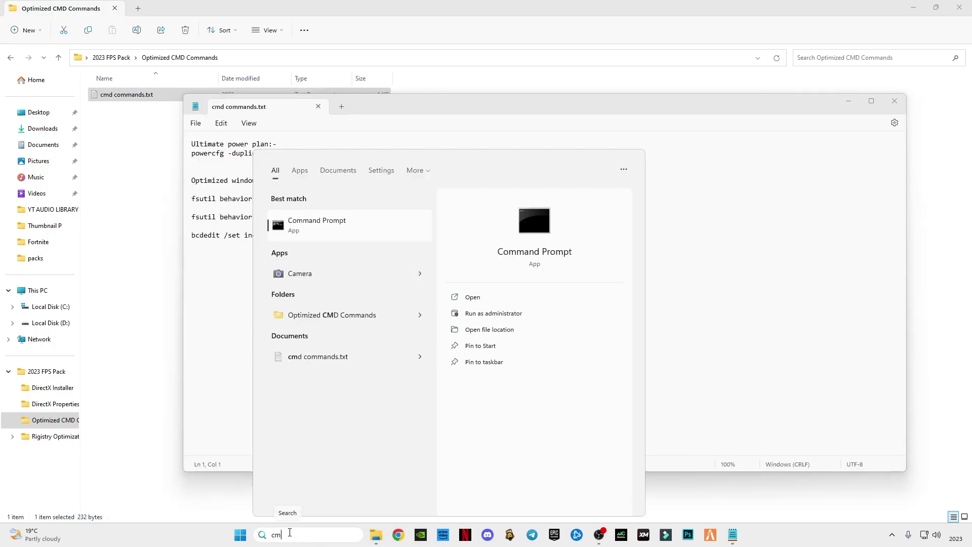
text(d)
right_click(312, 227)
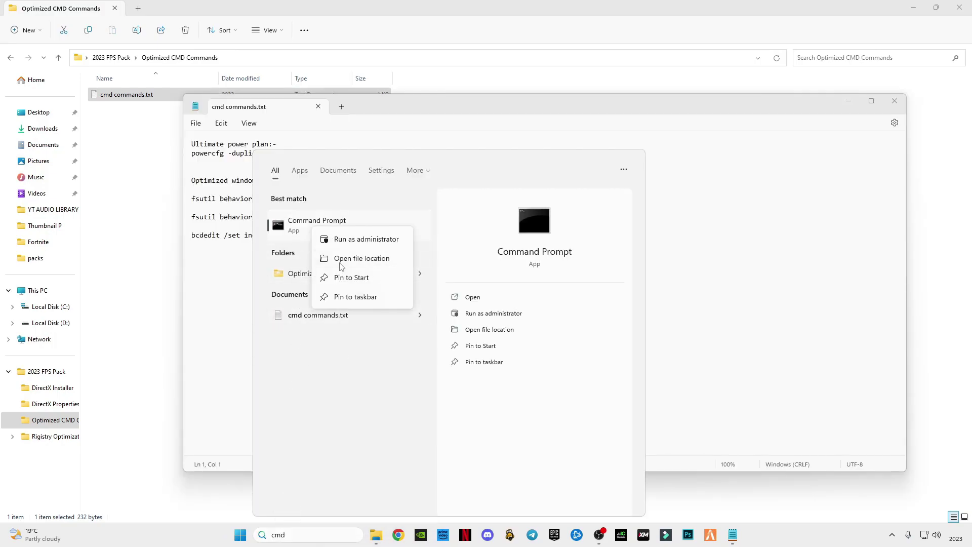
click(357, 240)
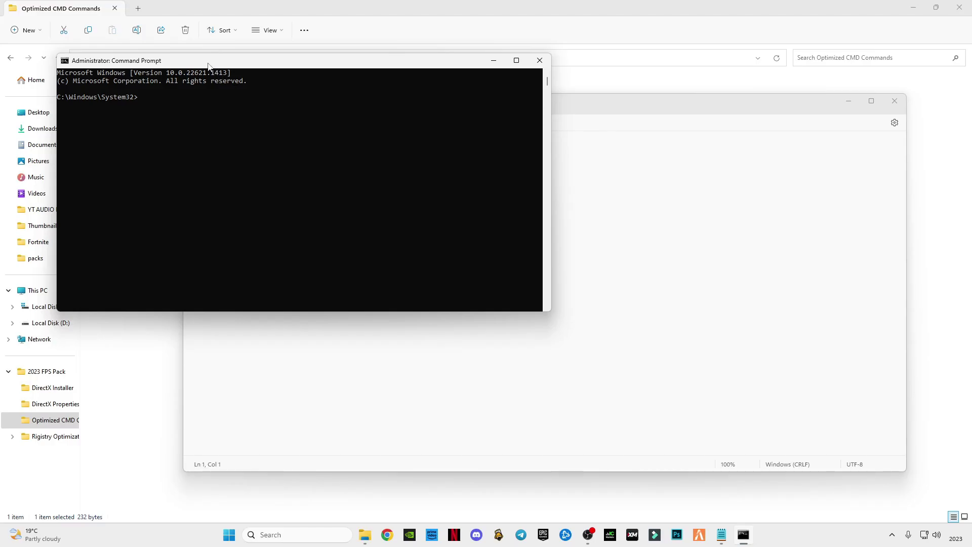
drag(208, 61, 501, 258)
Copy the Ultimate power plan command from cmd commands.txt and run powercfg -duplicatescheme e9a42b02-d5df-448d-aa00-03f14749eb61 in Command Prompt.
click(437, 152)
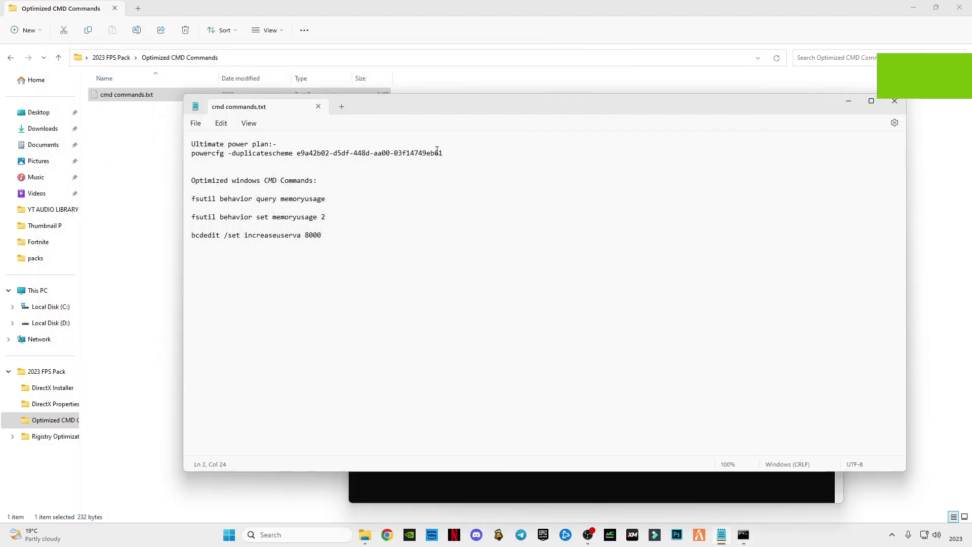
drag(442, 153, 193, 156)
key(super+c)
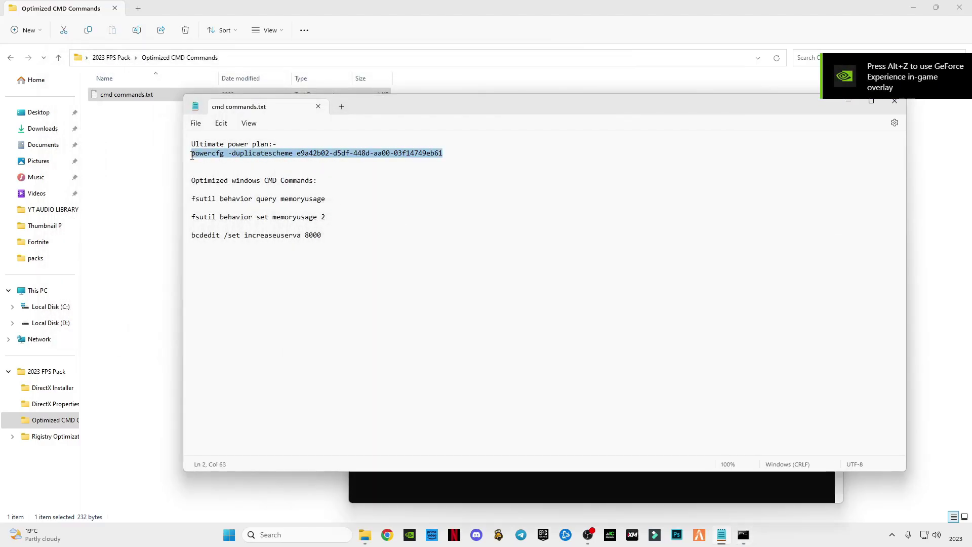
click(548, 486)
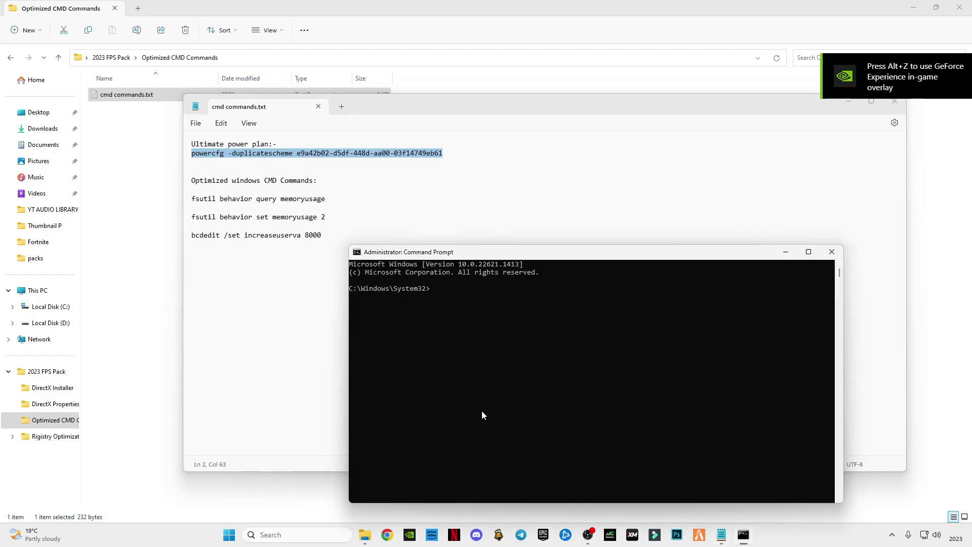
right_click(468, 316)
key(Return)
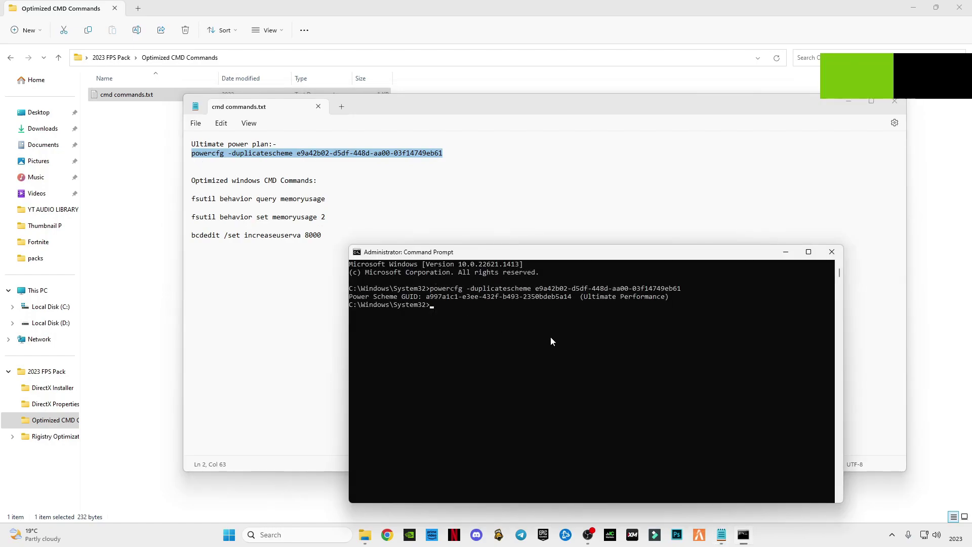
Copy and run the optimized Windows commands: fsutil behavior query memoryusage, fsutil behavior set memoryusage 2 and bcdedit /set increaseuserva 8000.
click(325, 261)
drag(322, 235, 192, 199)
key(super+c)
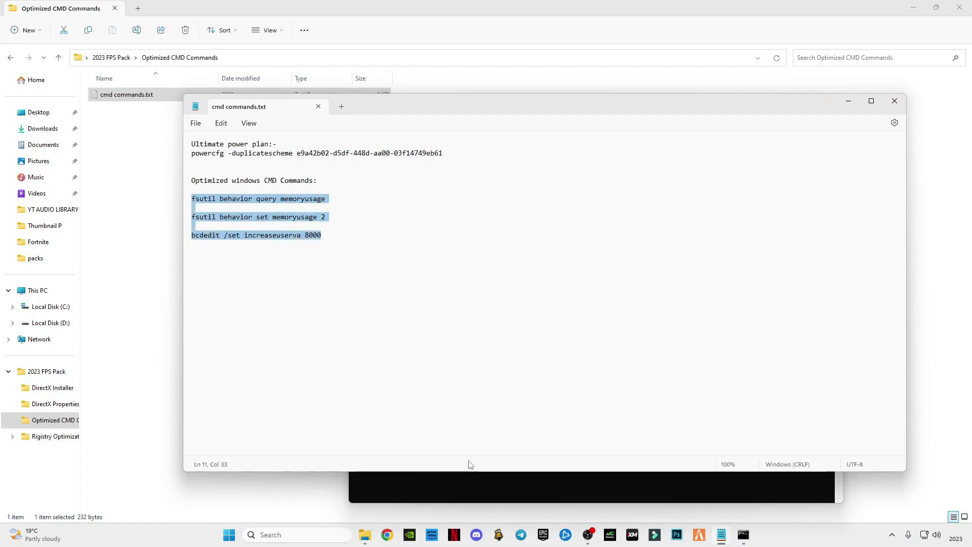
click(471, 485)
right_click(463, 313)
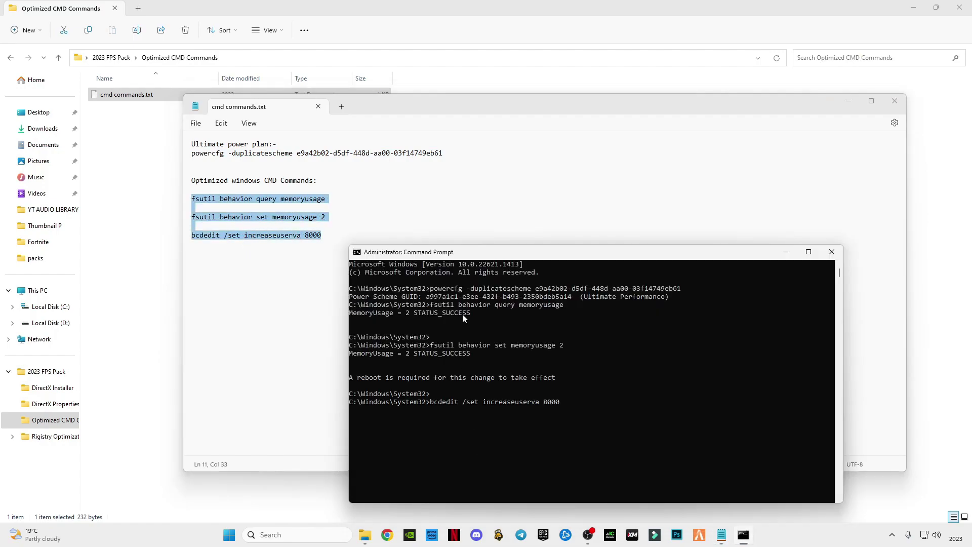
key(Return)
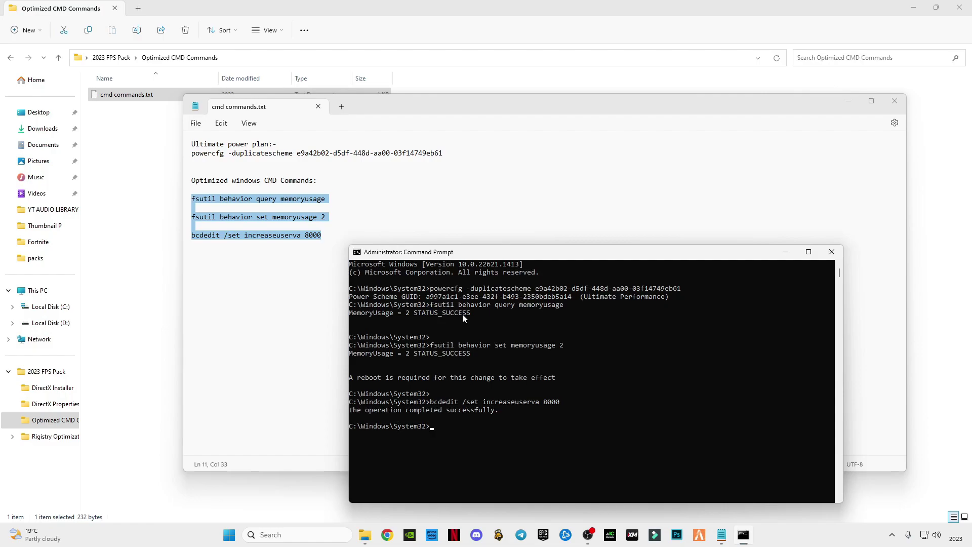
Exit Command Prompt with the exit command and close cmd commands.txt.
text(exit)
key(Return)
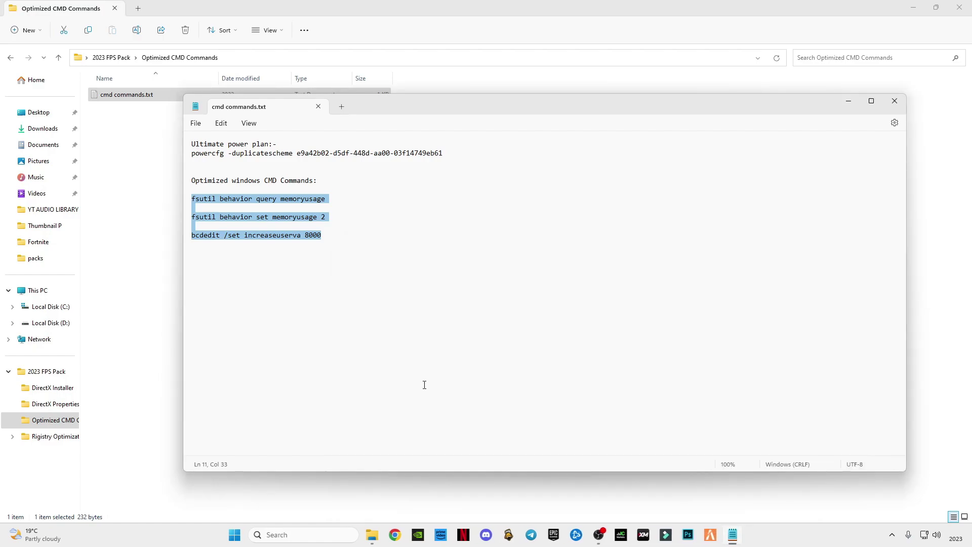
click(895, 101)
Return to the 2023 FPS Pack folder and open its Rigistry Optimization folder.
click(9, 58)
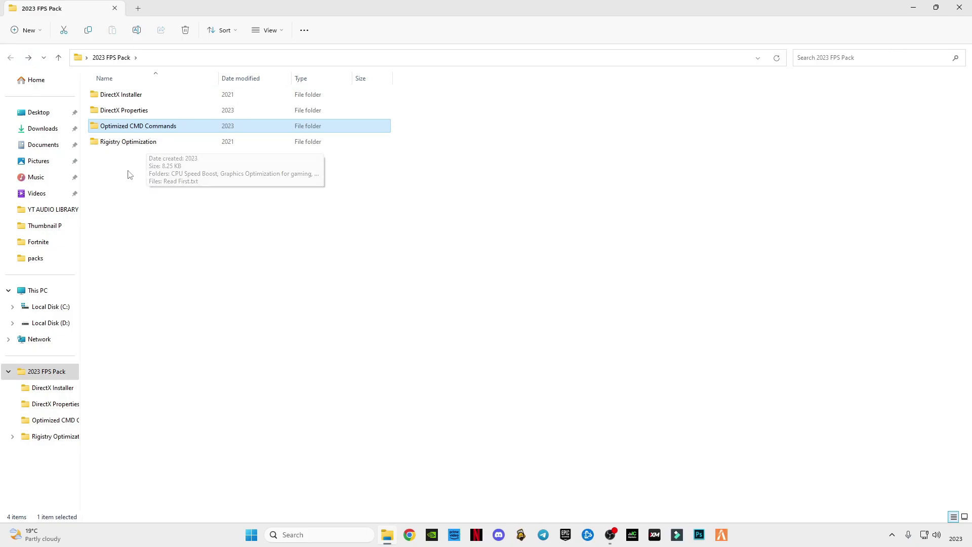
click(134, 155)
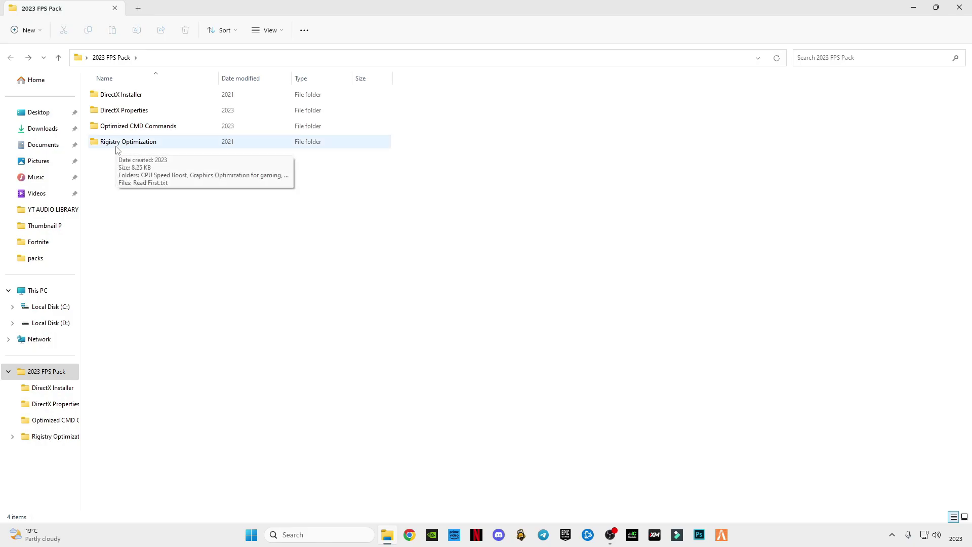
double_click(117, 143)
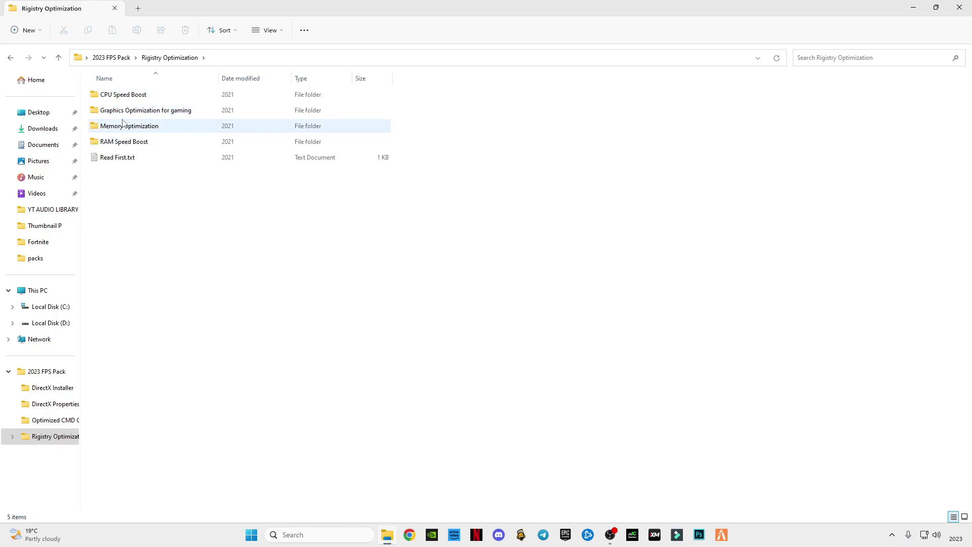
Merge CPU boost.reg from the CPU Speed Boost folder into the registry.
double_click(130, 95)
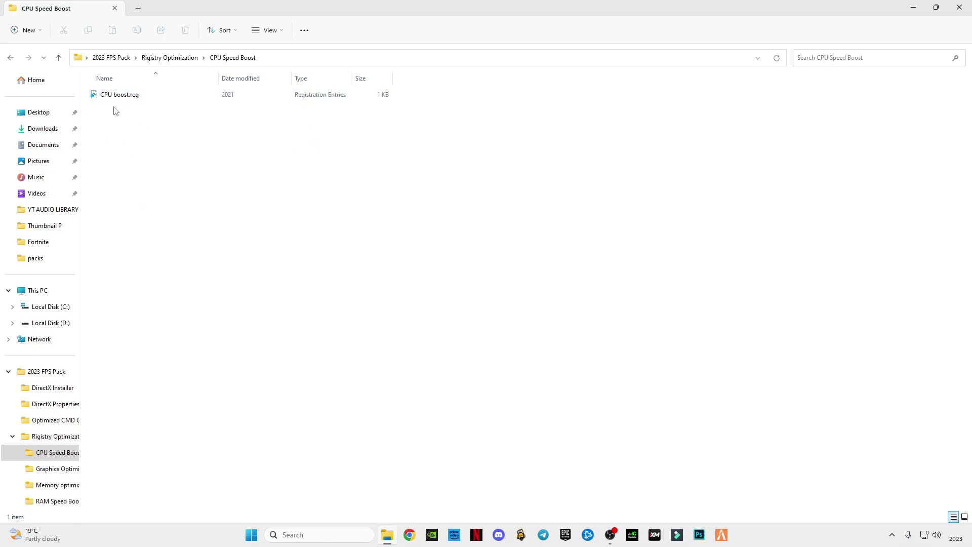
right_click(124, 97)
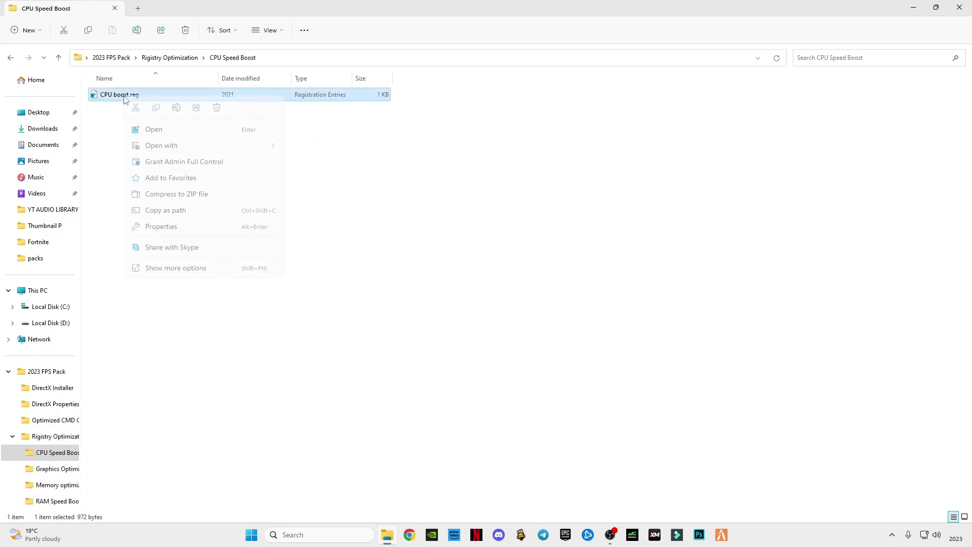
click(176, 270)
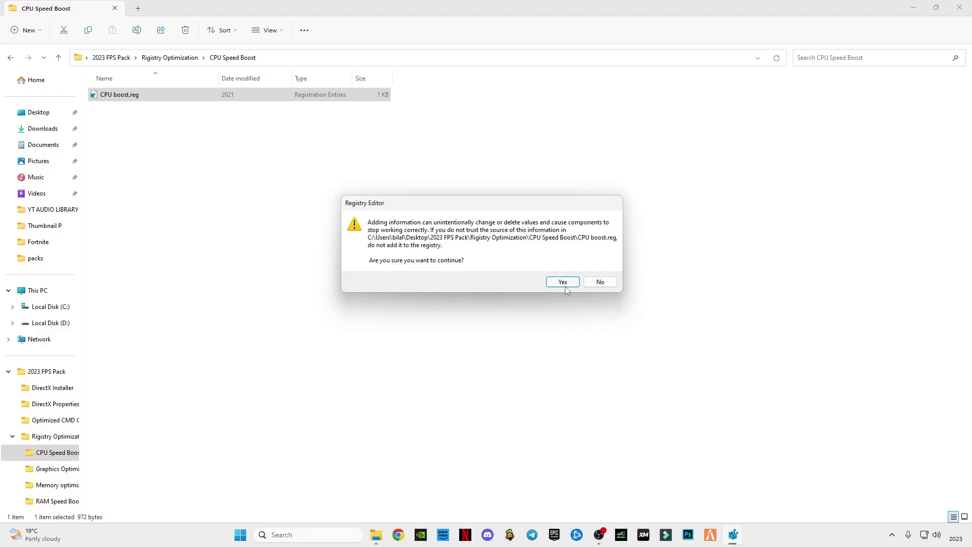
click(563, 281)
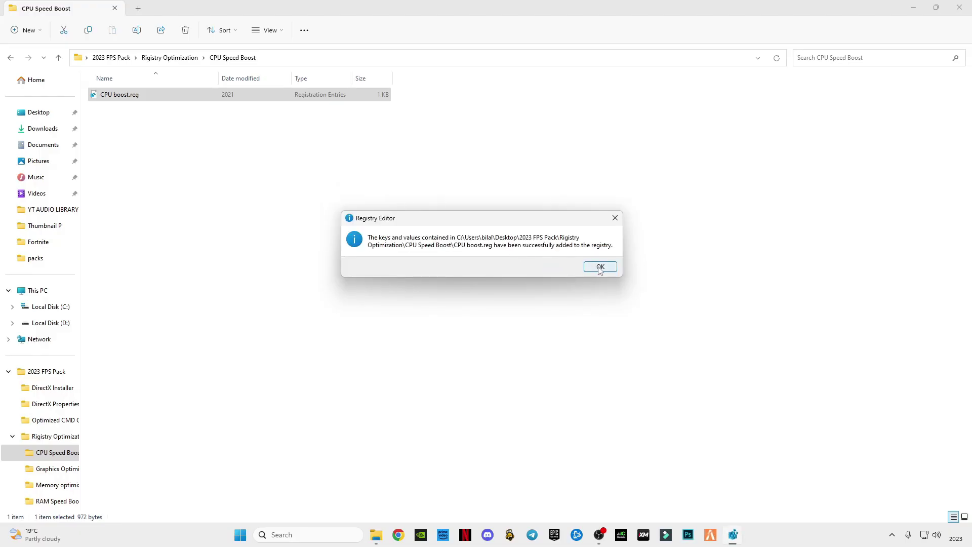
key(Return)
Merge Graphics Optimize.reg from the Graphics Optimization for gaming folder into the registry.
click(10, 57)
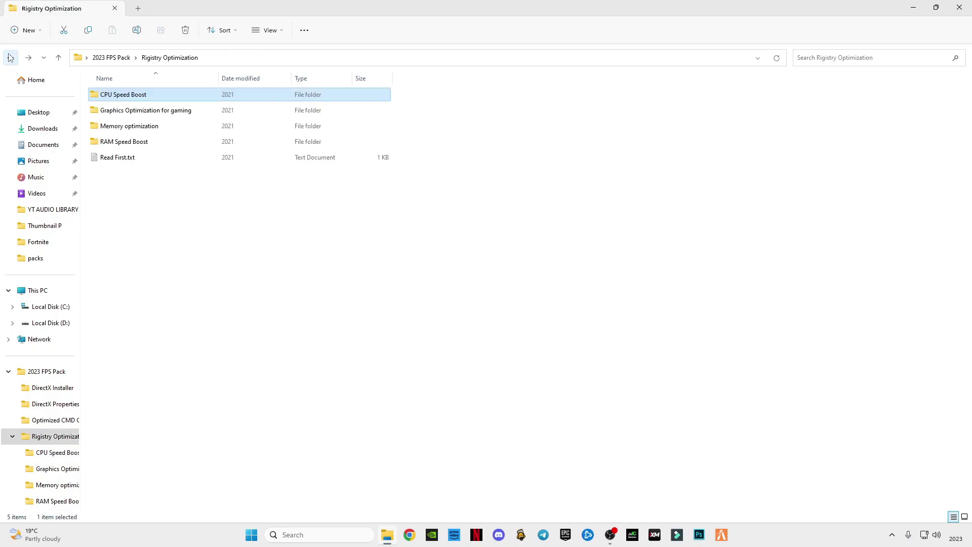
double_click(114, 110)
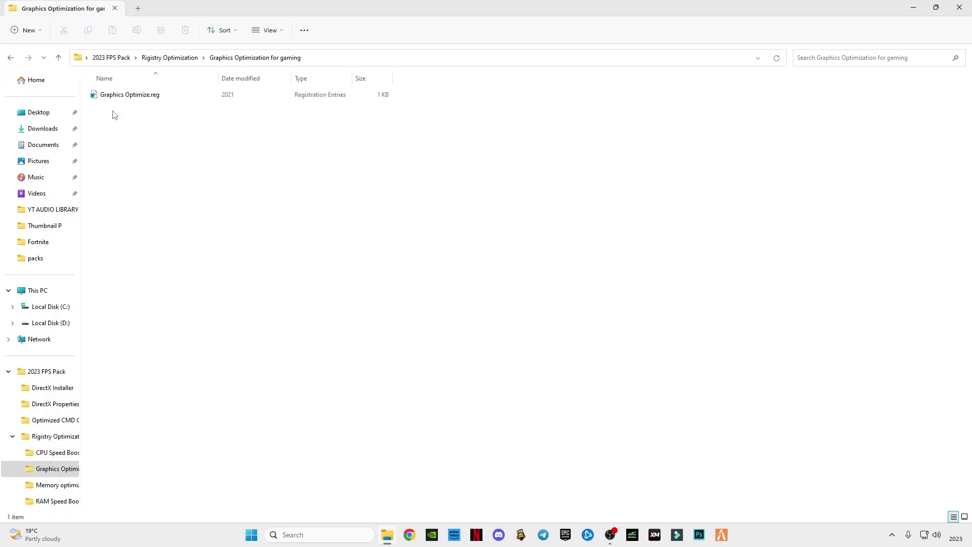
click(125, 98)
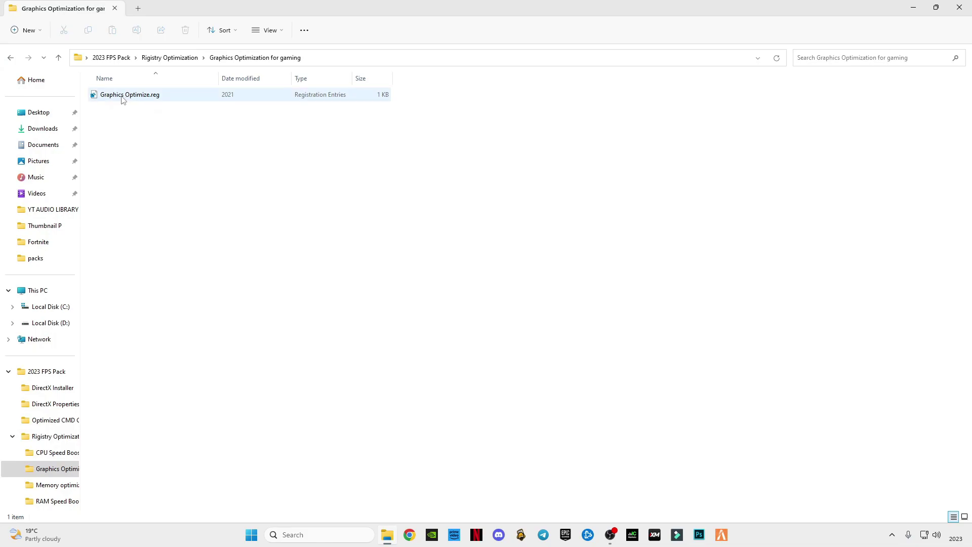
right_click(121, 99)
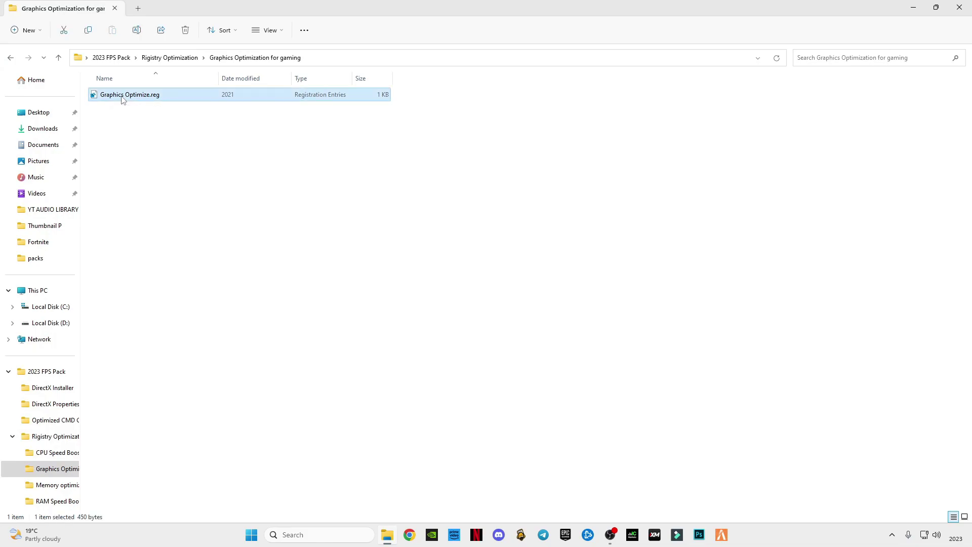
click(109, 100)
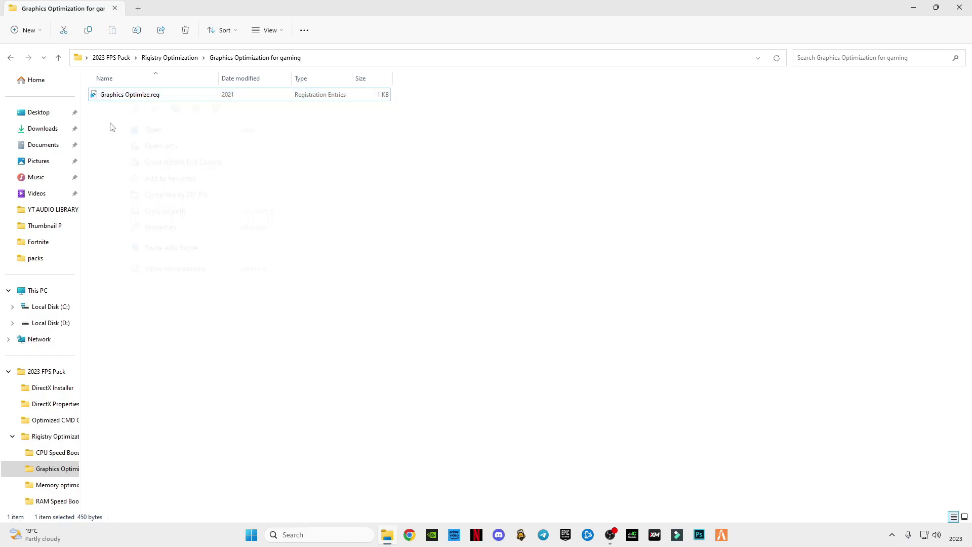
click(123, 99)
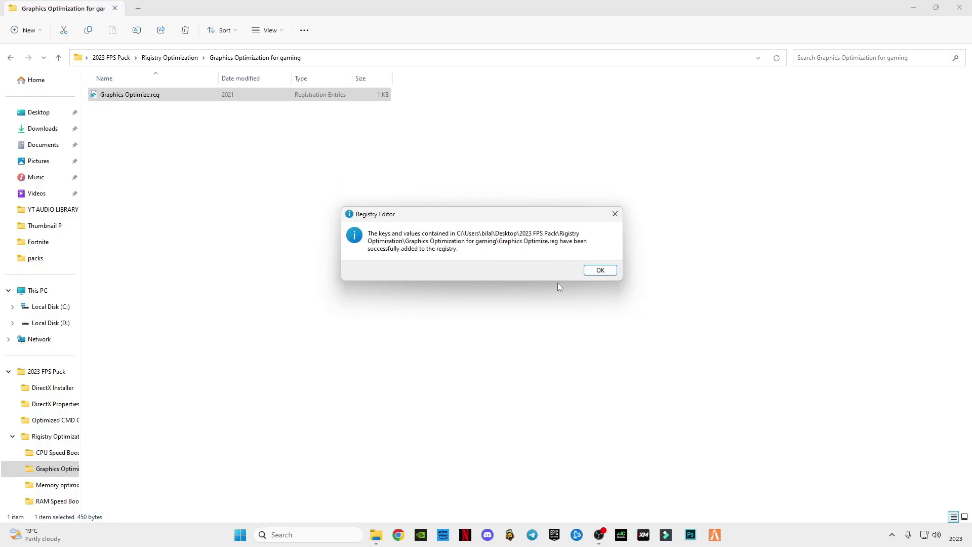
click(582, 271)
Merge meamory optimze.reg from the Memory optimization folder into the registry.
click(11, 57)
double_click(133, 128)
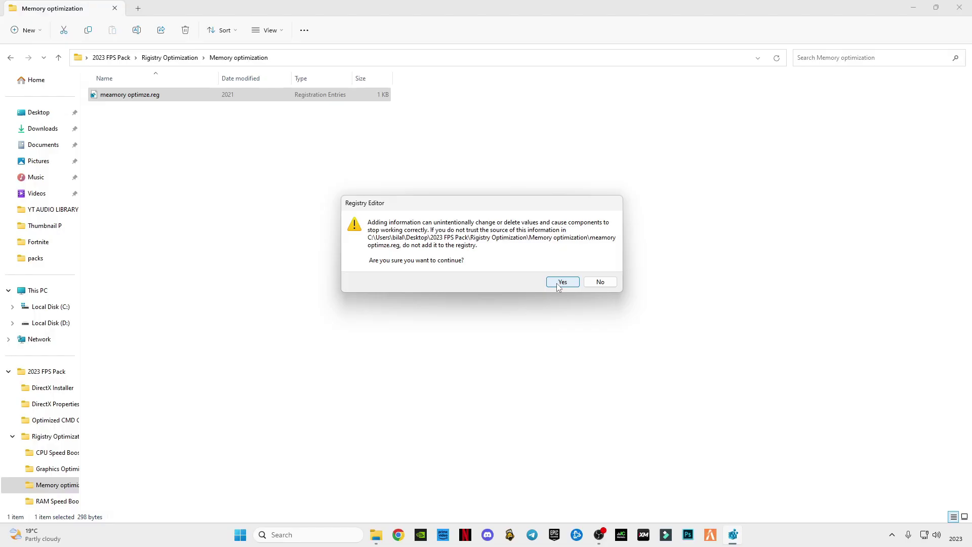
click(558, 285)
click(600, 270)
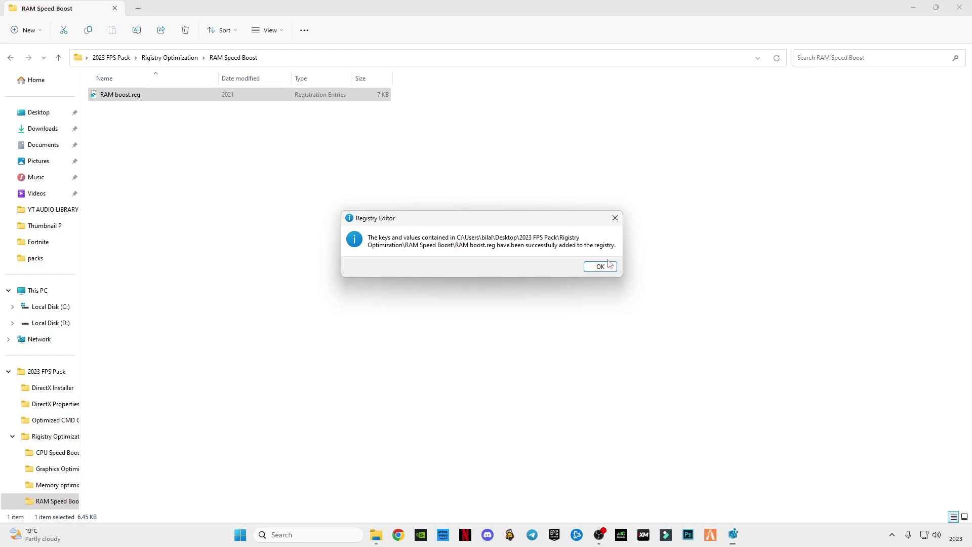
Finish merging RAM boost.reg from the RAM Speed Boost folder, return to the 2023 FPS Pack folder and close its window.
click(608, 264)
click(10, 58)
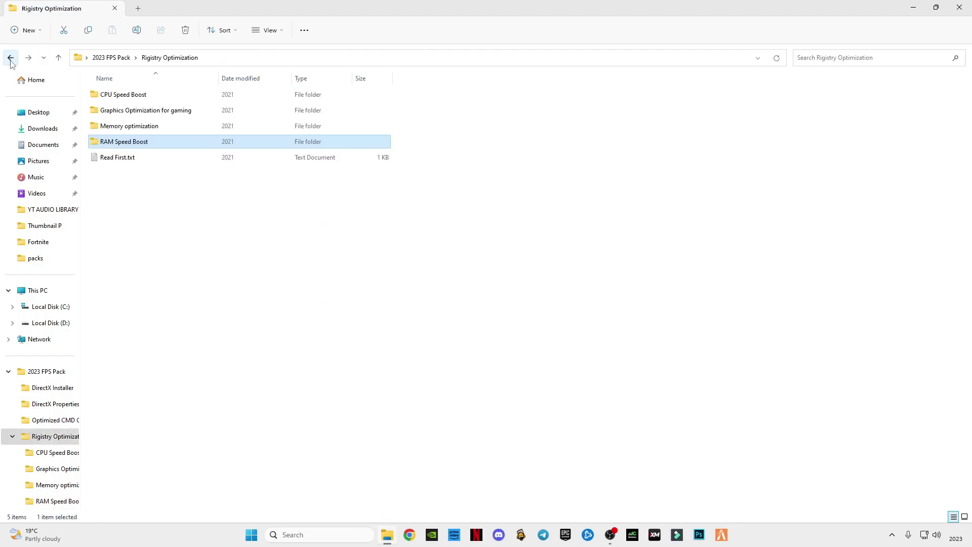
click(10, 58)
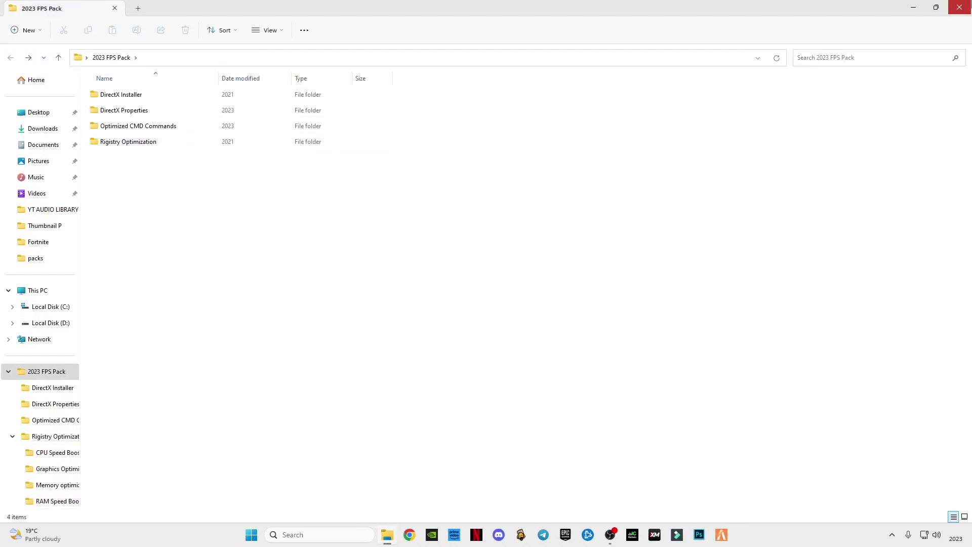
click(958, 8)
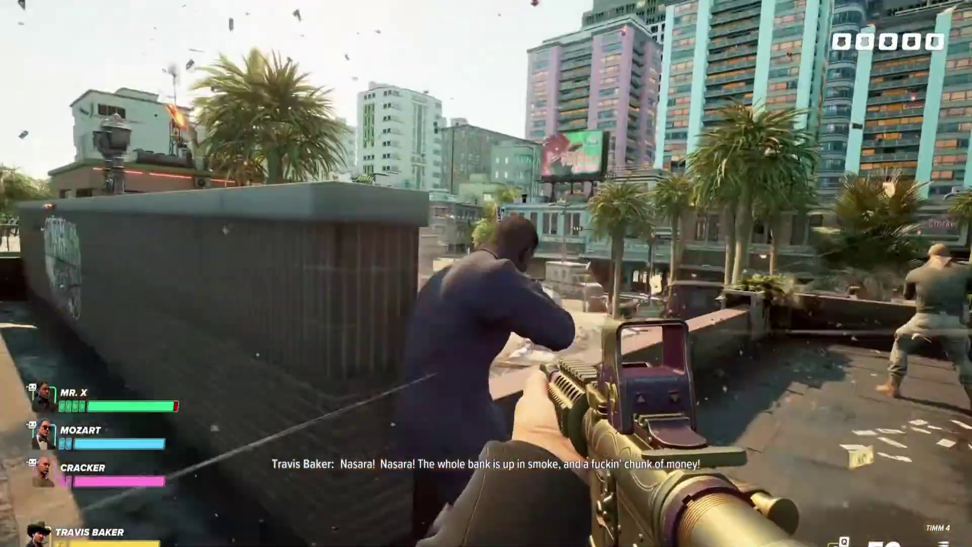
key(w)
right_click(486, 273)
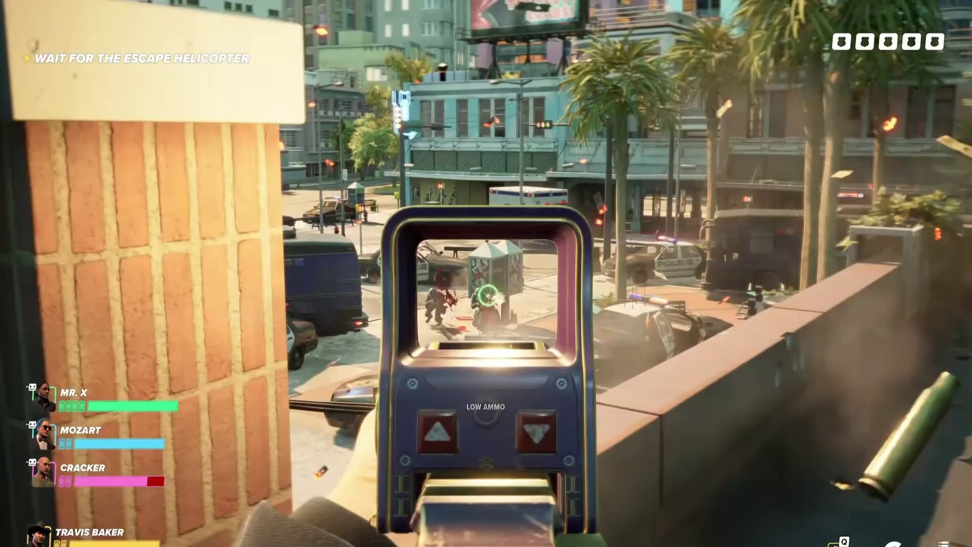
key(r)
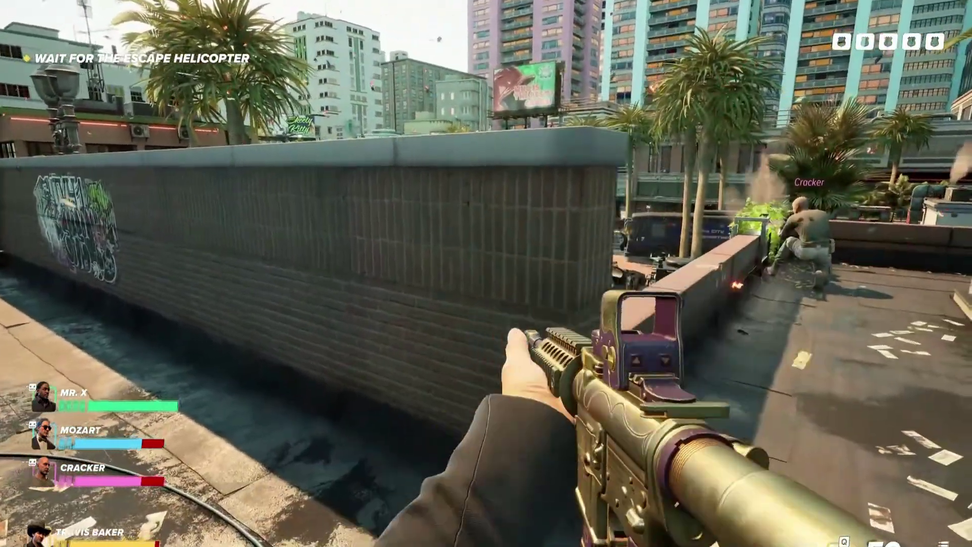
right_click(486, 273)
click(489, 292)
click(489, 291)
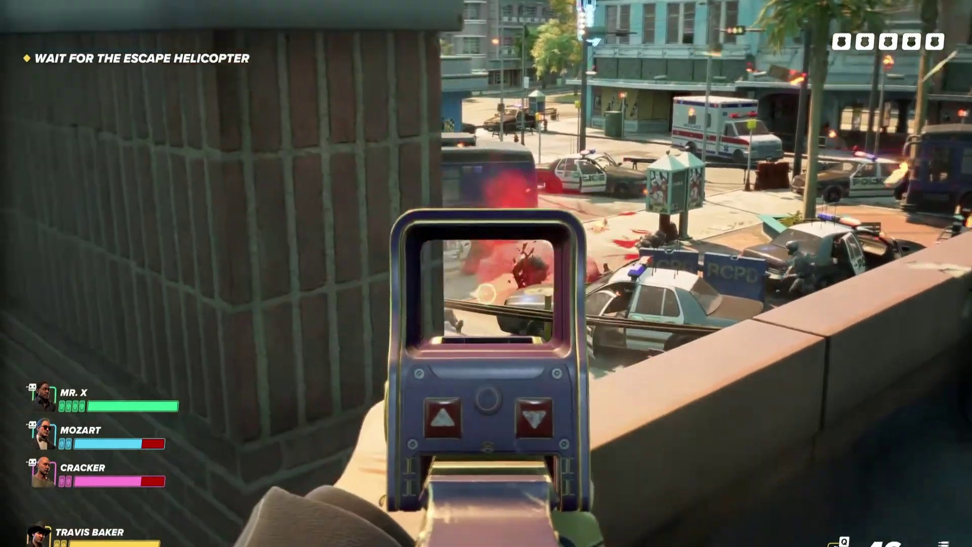
click(487, 291)
click(485, 290)
click(485, 291)
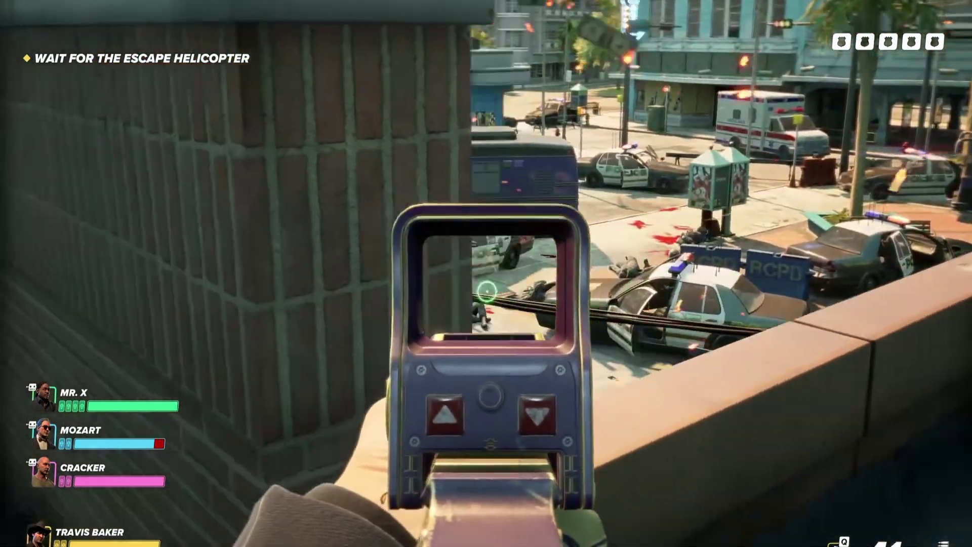
click(487, 292)
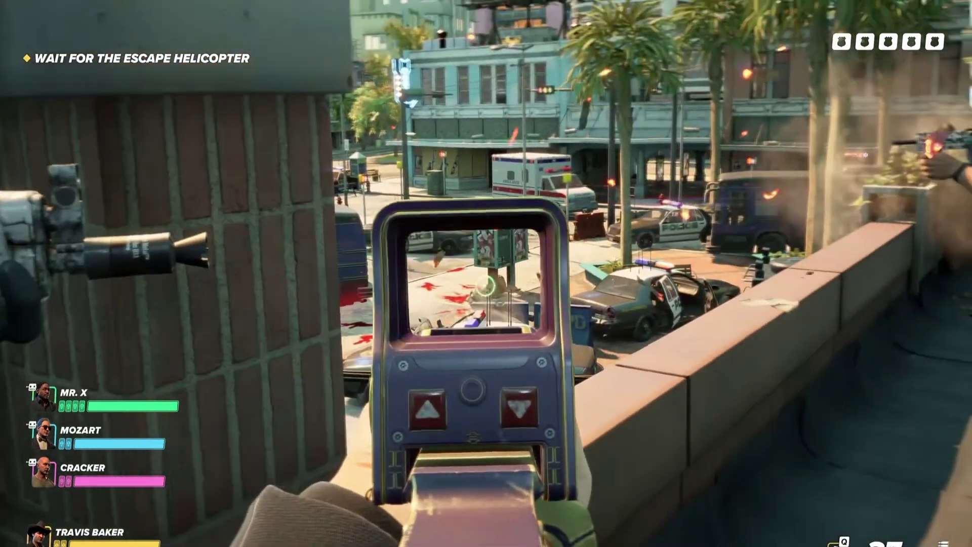
key(a)
key(d)
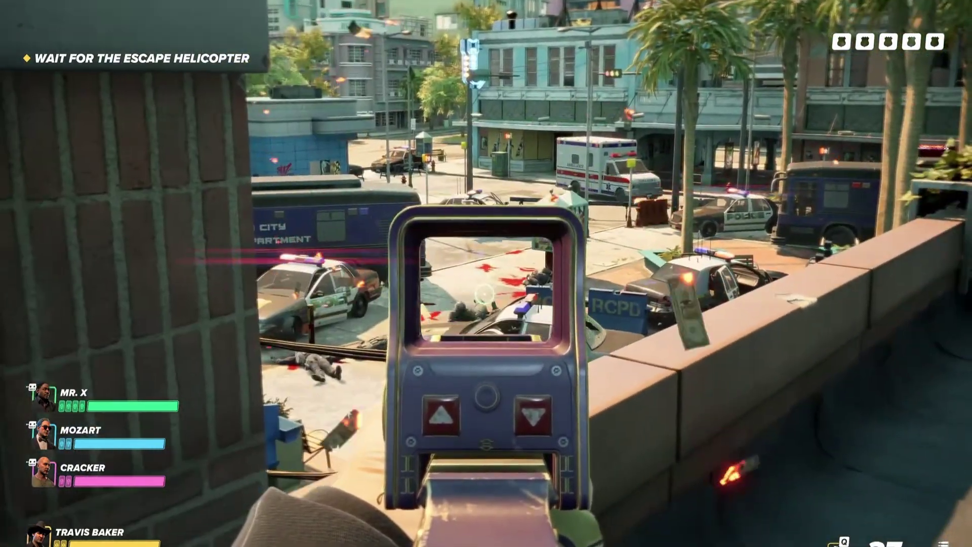
click(484, 294)
click(486, 289)
click(487, 287)
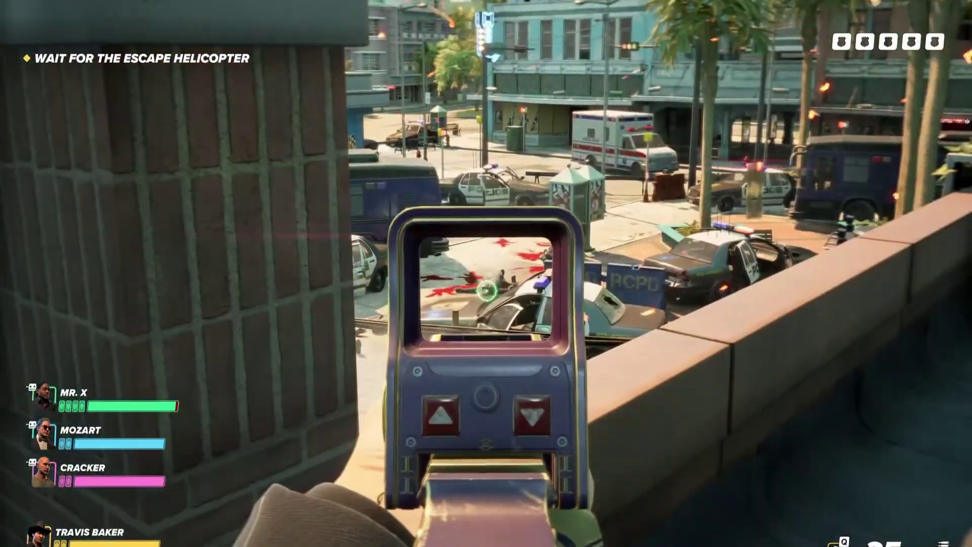
click(486, 290)
click(487, 293)
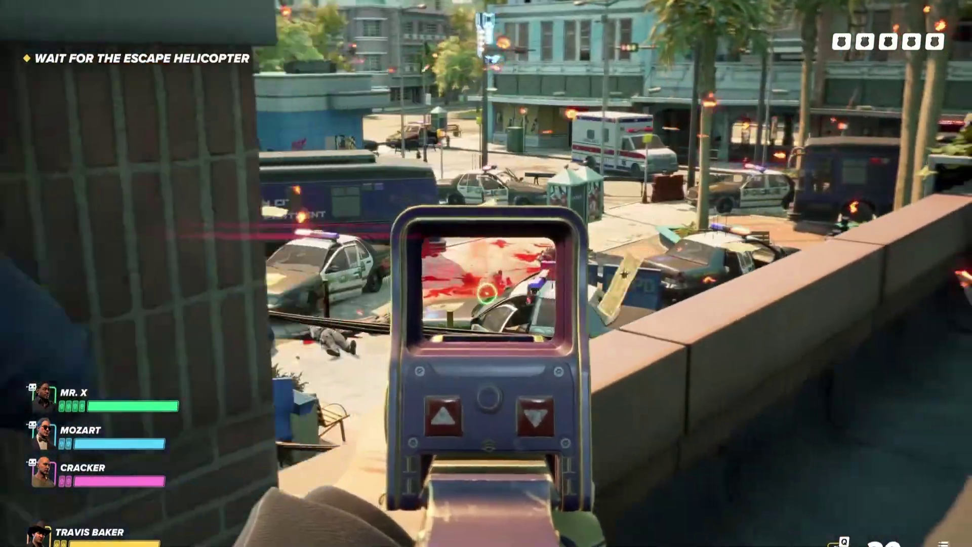
key(w)
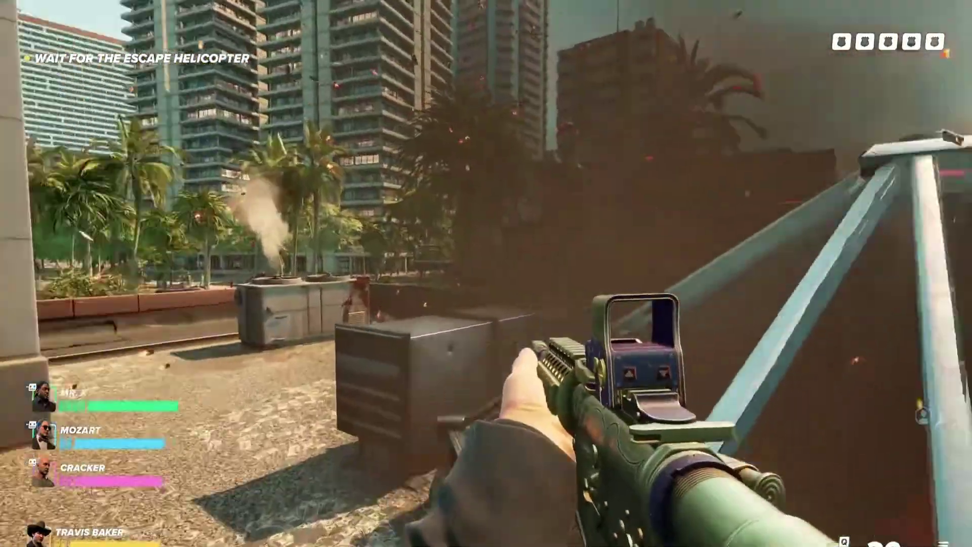
key(w)
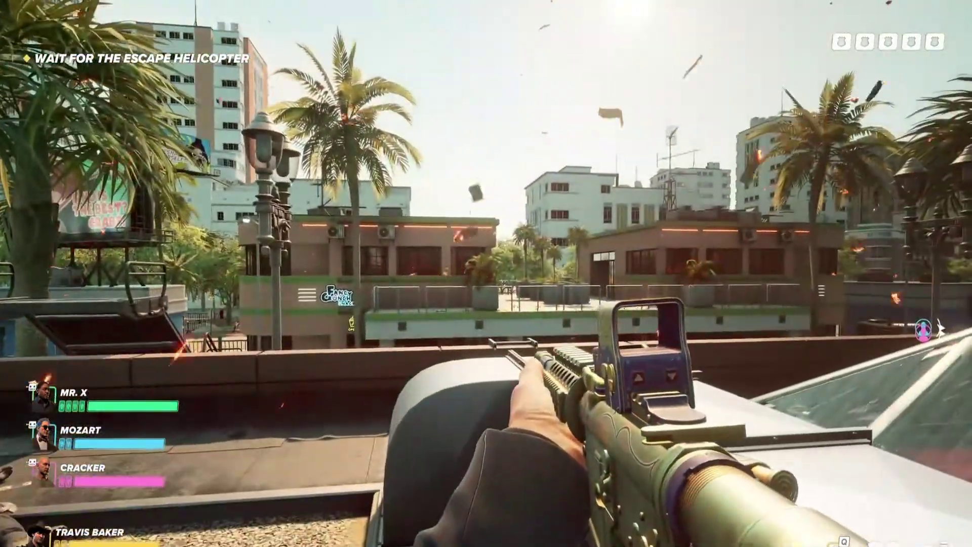
key(w)
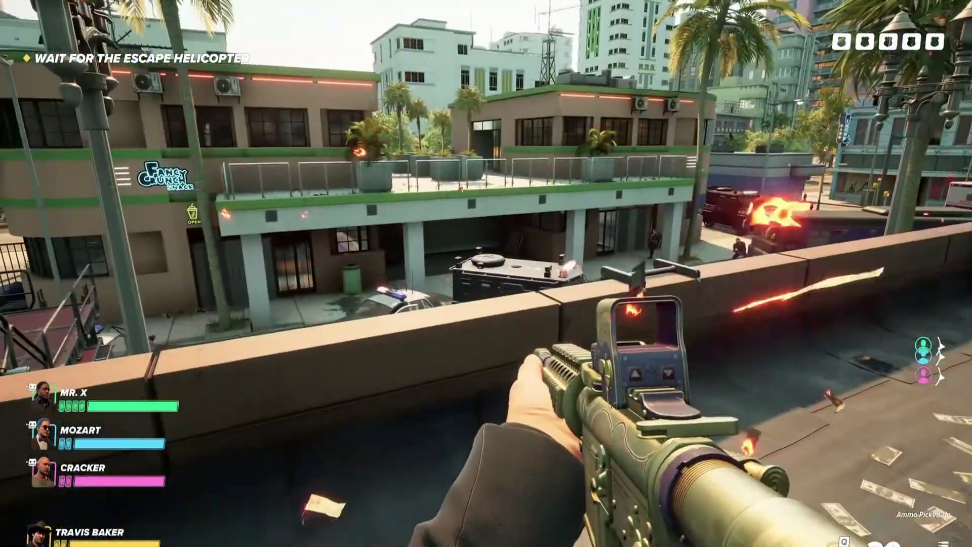